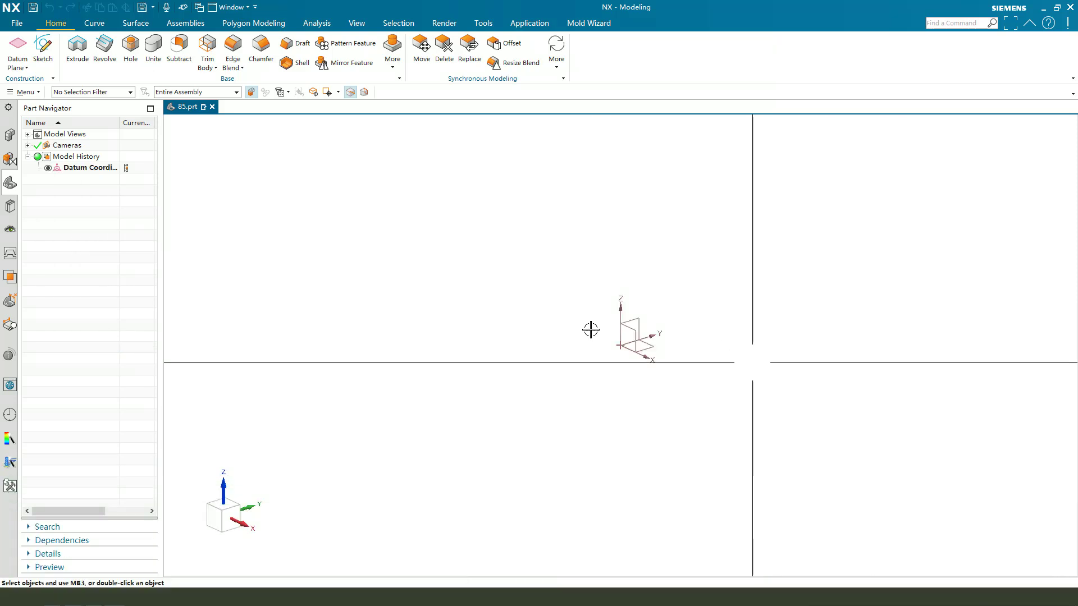
# Start an extrusion sketch on the XY plane and draw a rectangle from the origin.
pyautogui.click(82, 55)
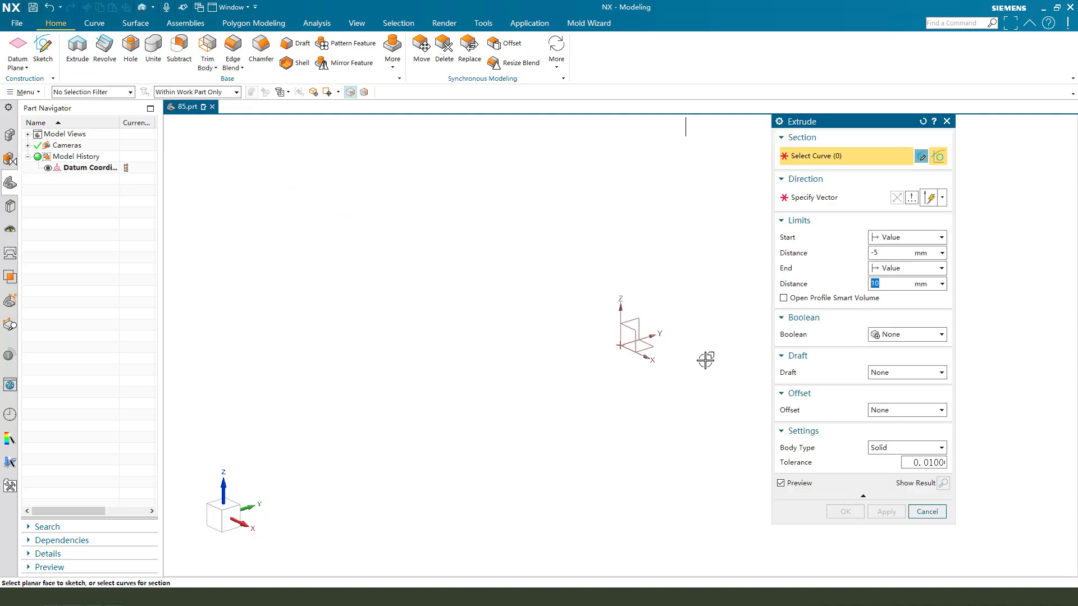
pyautogui.click(644, 347)
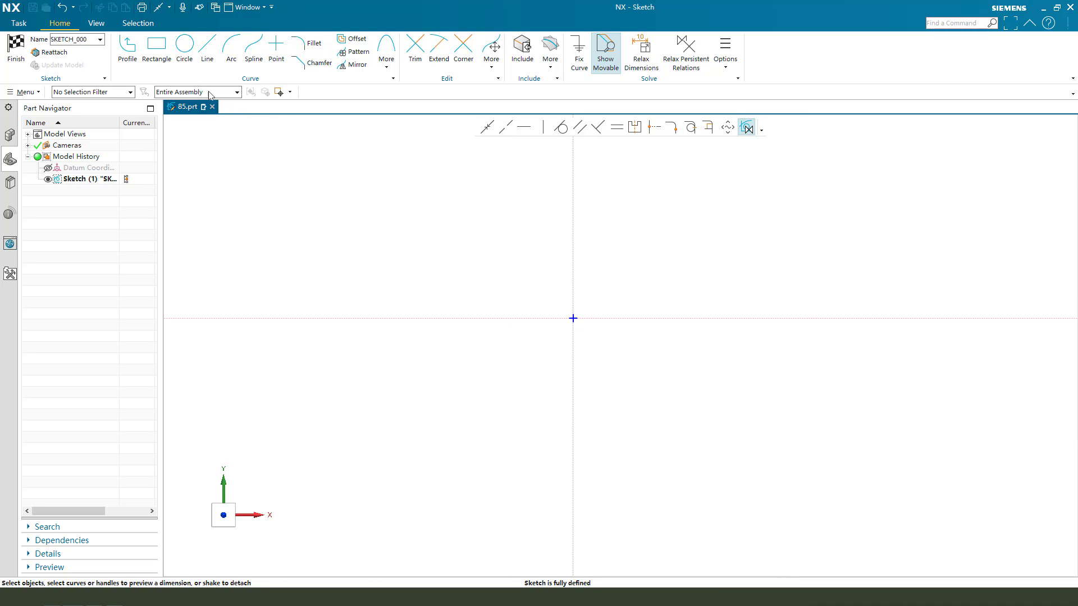
pyautogui.click(152, 51)
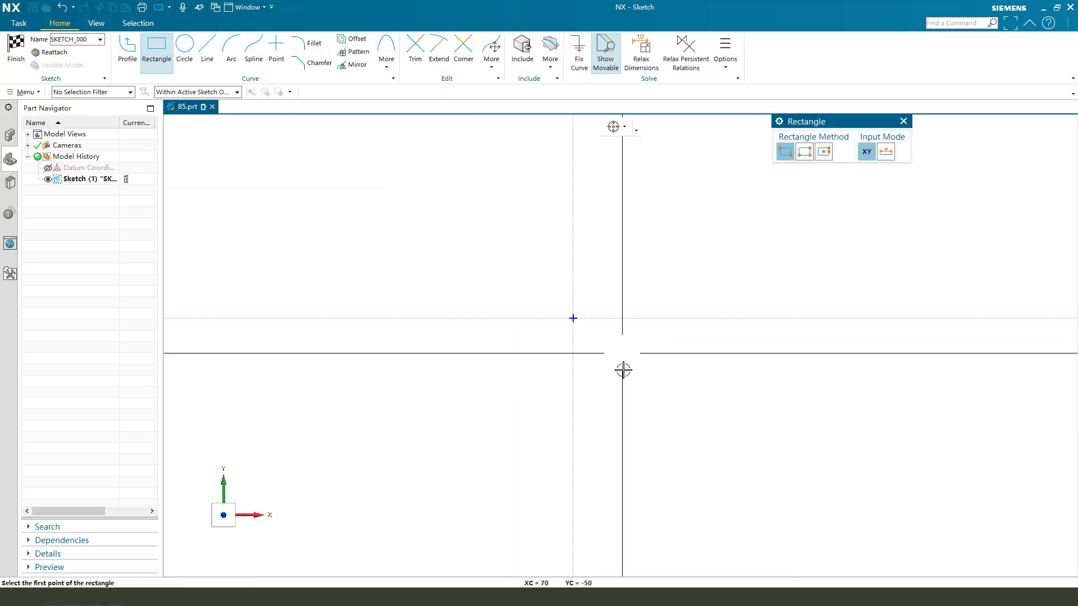
pyautogui.click(573, 319)
pyautogui.click(694, 439)
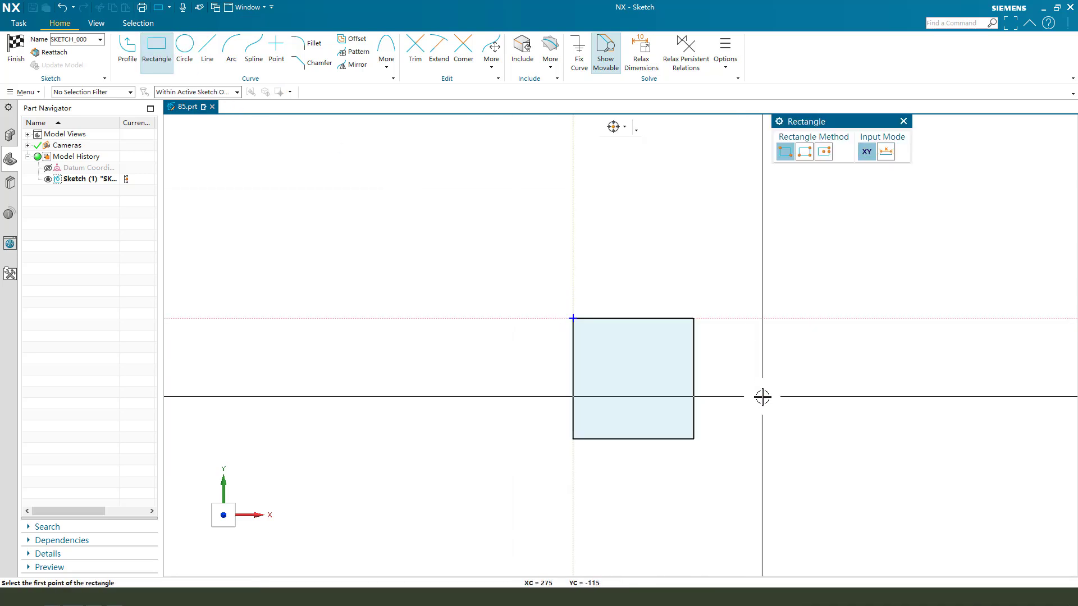
pyautogui.press('Escape')
# Make the right and top edges equal and add a height dimension to the right edge.
pyautogui.scroll(1, 764, 389)
pyautogui.click(676, 332)
pyautogui.click(647, 301)
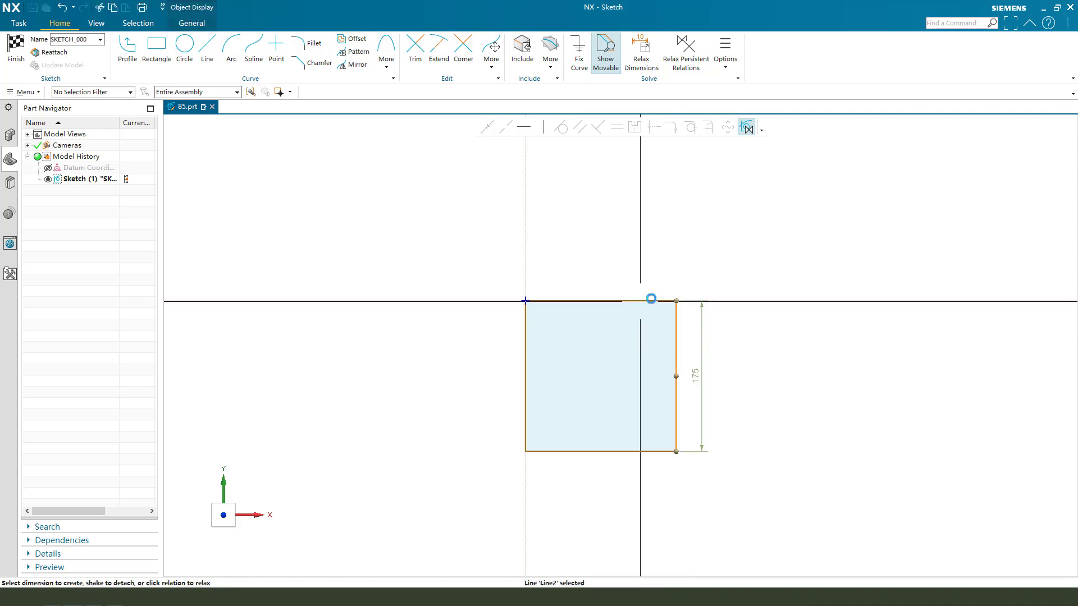
pyautogui.click(617, 127)
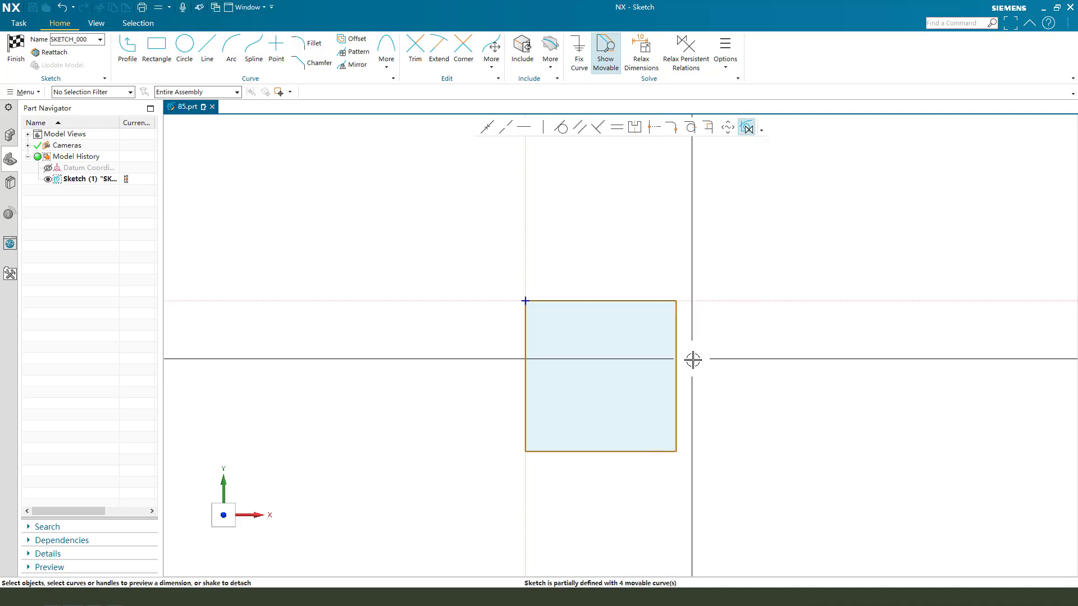
pyautogui.click(677, 332)
pyautogui.click(729, 360)
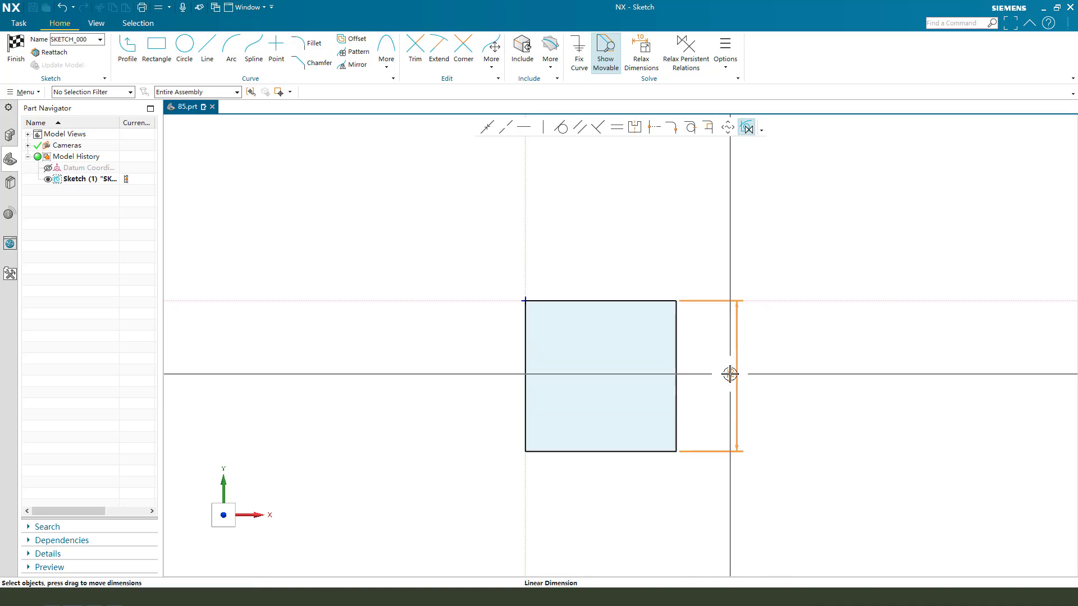
# Change the 175 height dimension to 10 and finish the sketch.
pyautogui.doubleClick(735, 375)
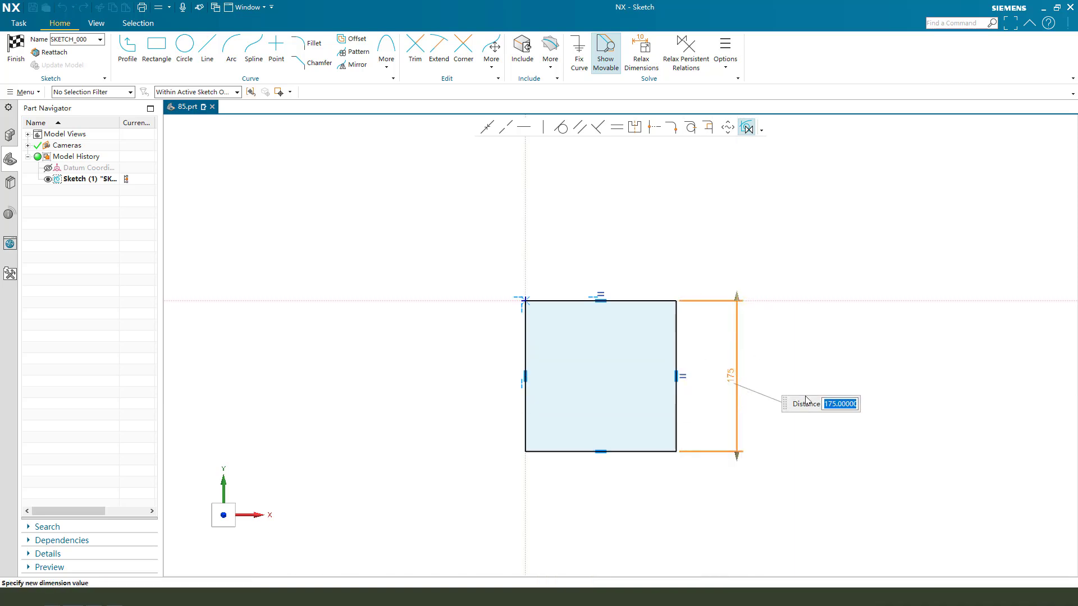
pyautogui.write('10')
pyautogui.press('Return')
pyautogui.press('Return')
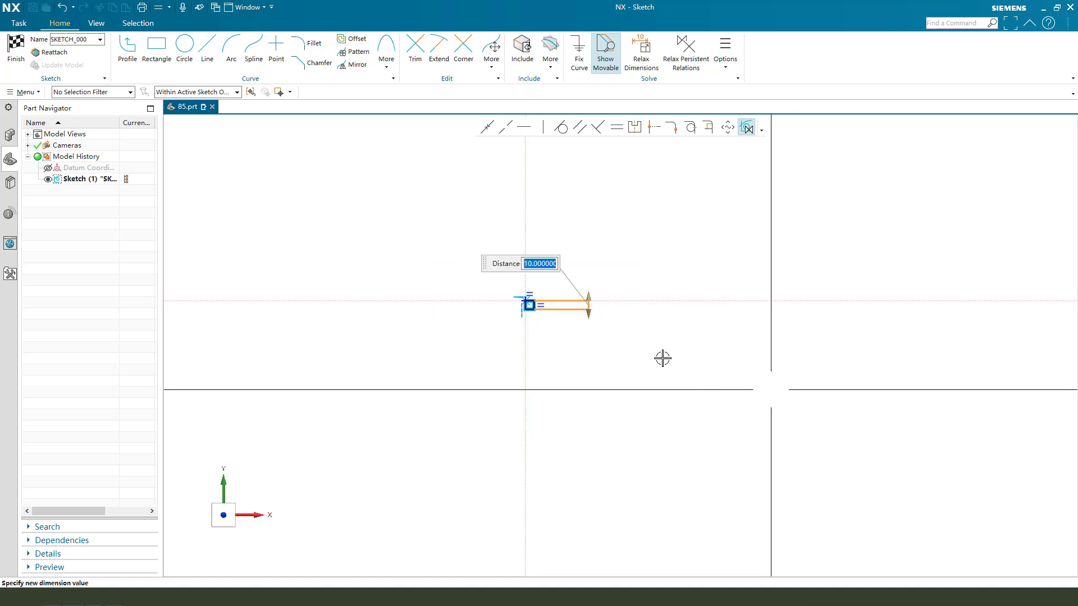
pyautogui.scroll(4, 583, 313)
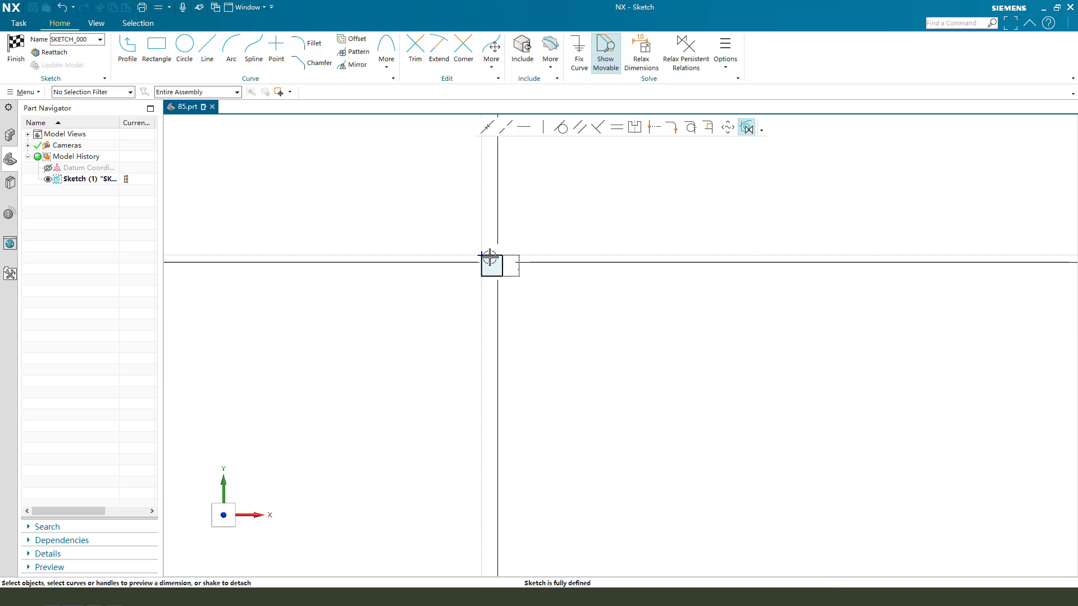
pyautogui.scroll(8, 490, 256)
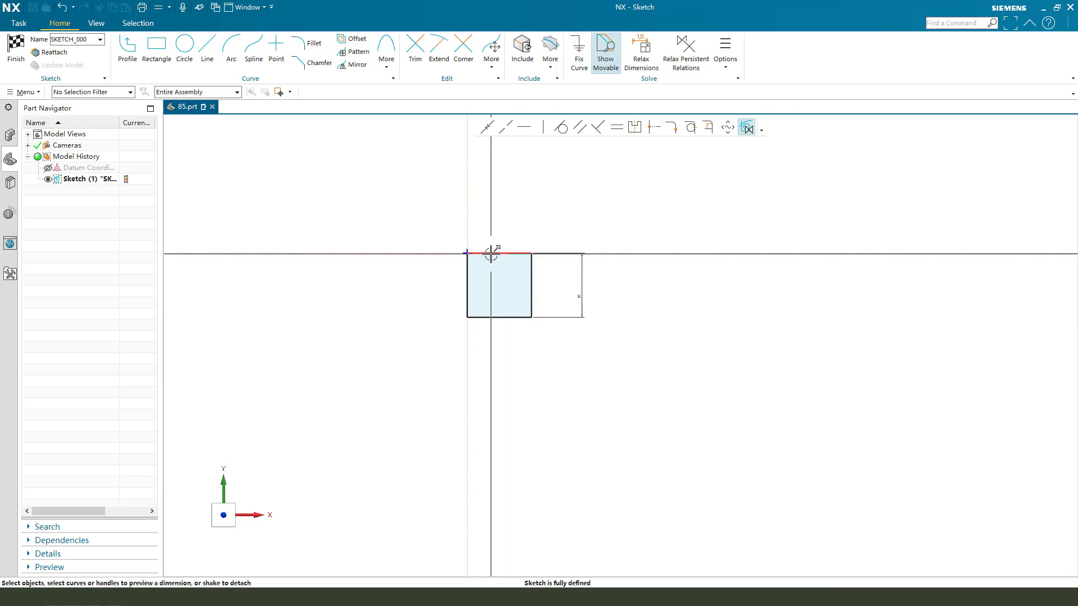
pyautogui.click(619, 298)
pyautogui.click(15, 43)
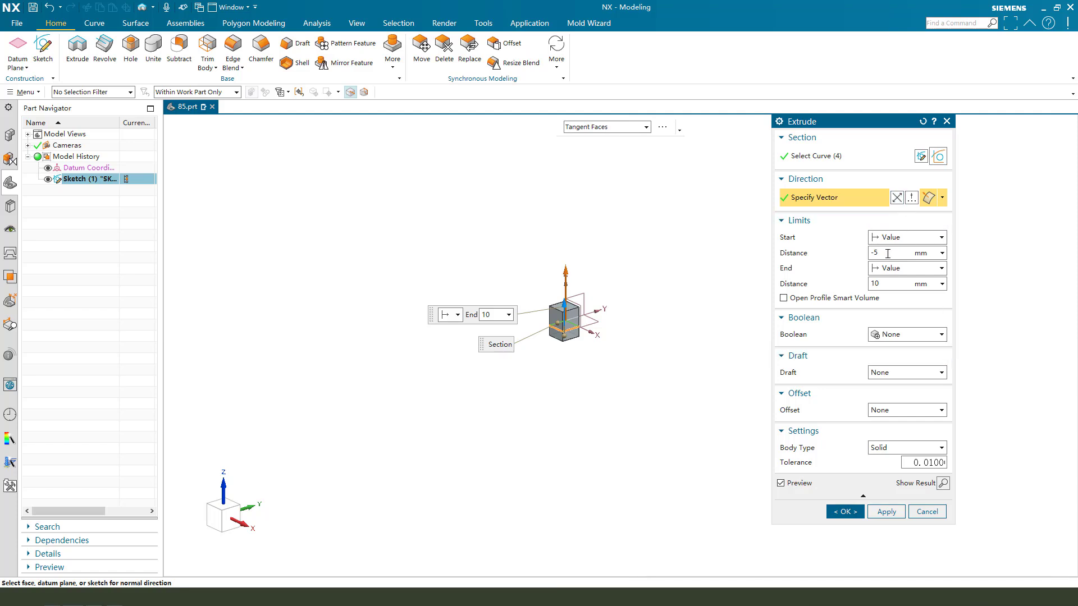
# Extrude the square sketch from 0 to 10 mm into a solid cube.
pyautogui.press('Return')
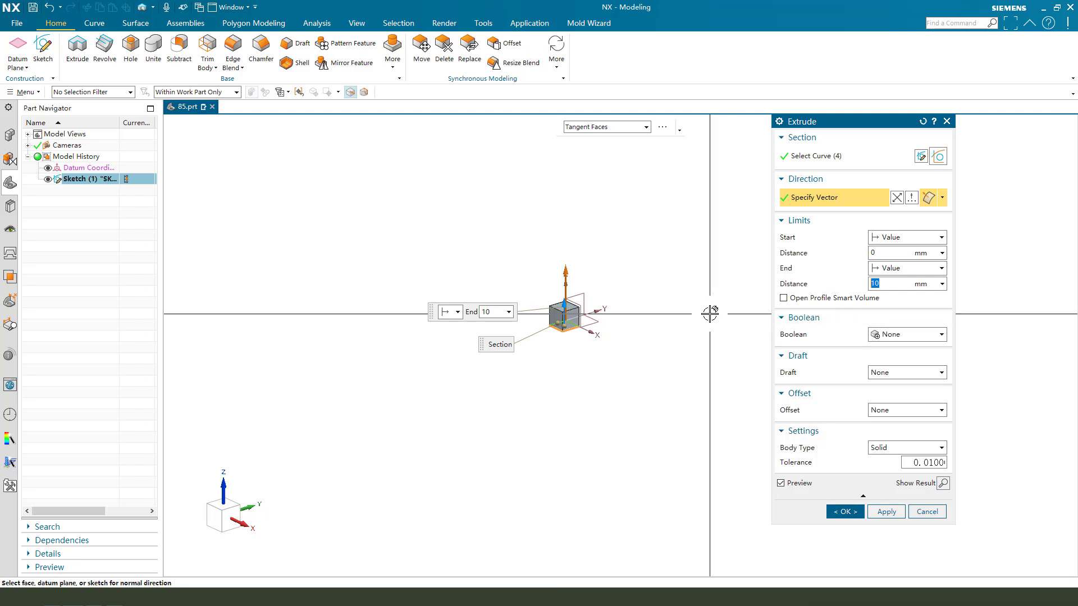
pyautogui.scroll(5, 646, 326)
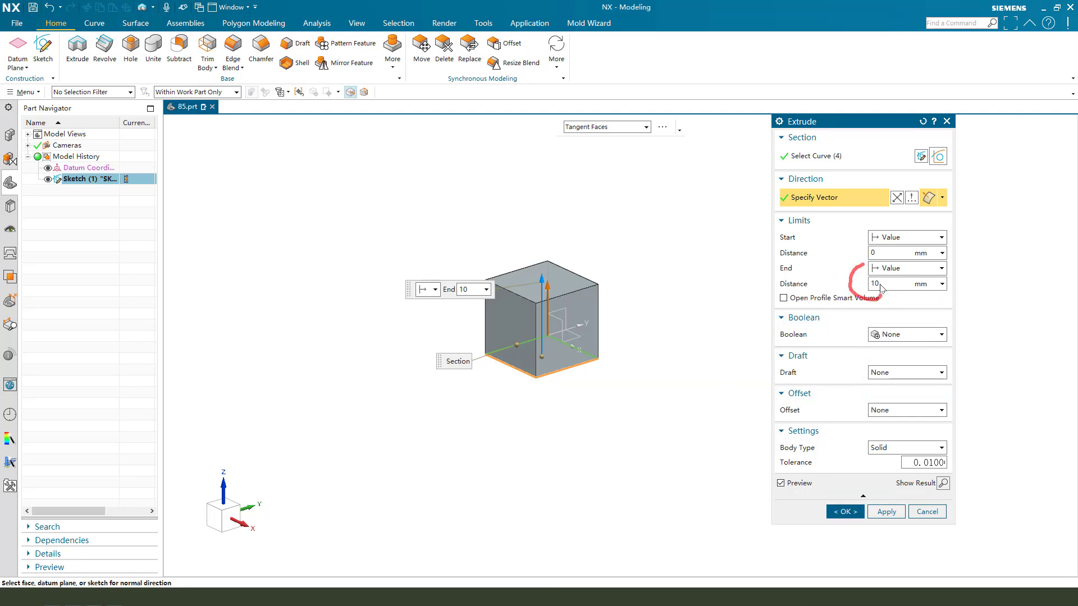
pyautogui.click(852, 517)
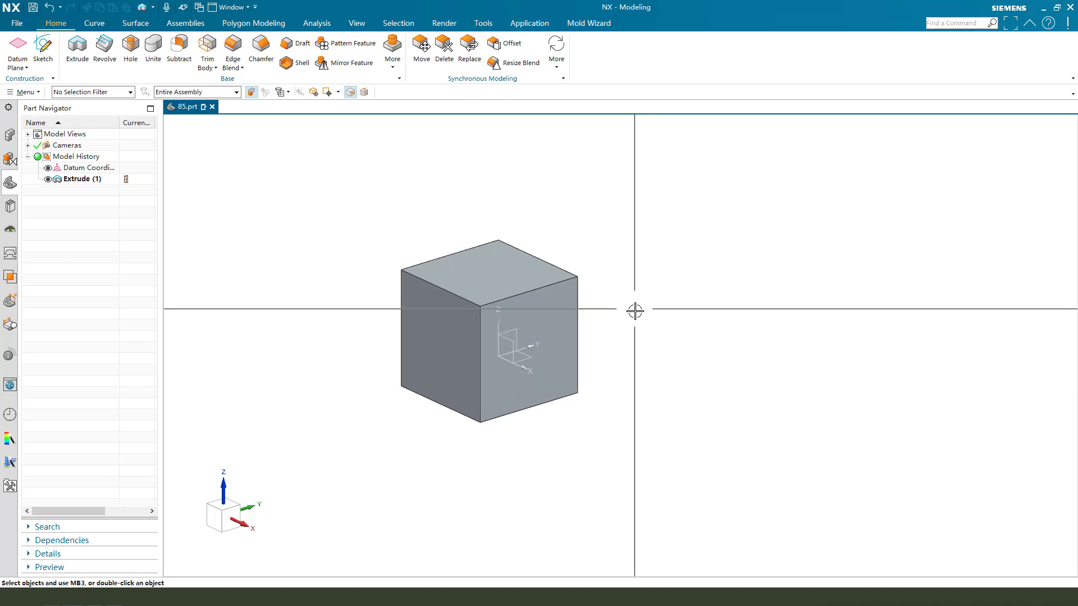
# Blend the two top edges and the front vertical edge at one corner with radius 2.
pyautogui.click(233, 48)
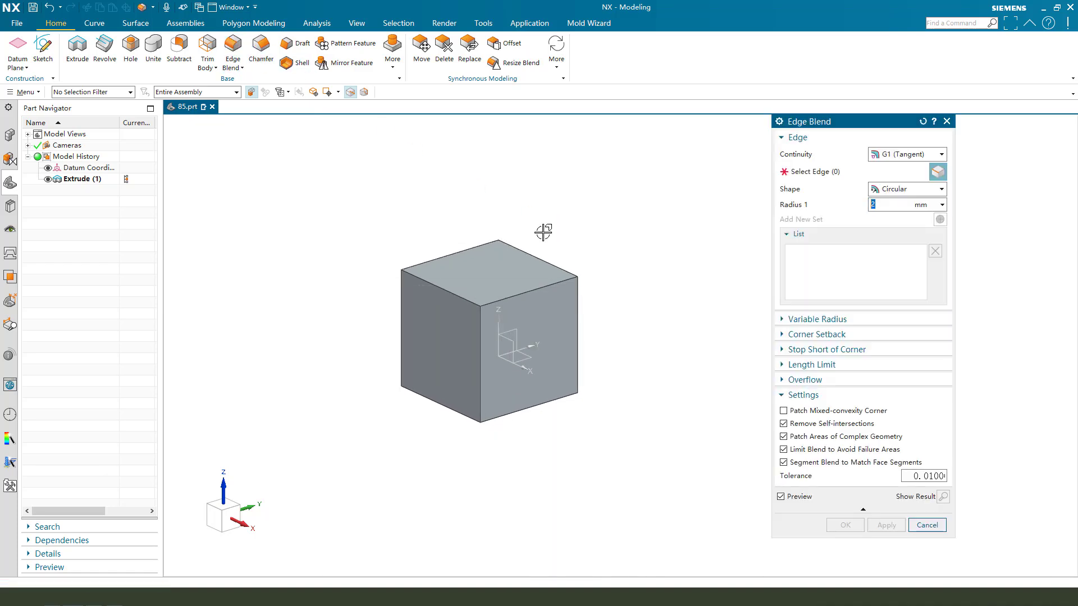
pyautogui.click(460, 297)
pyautogui.click(541, 290)
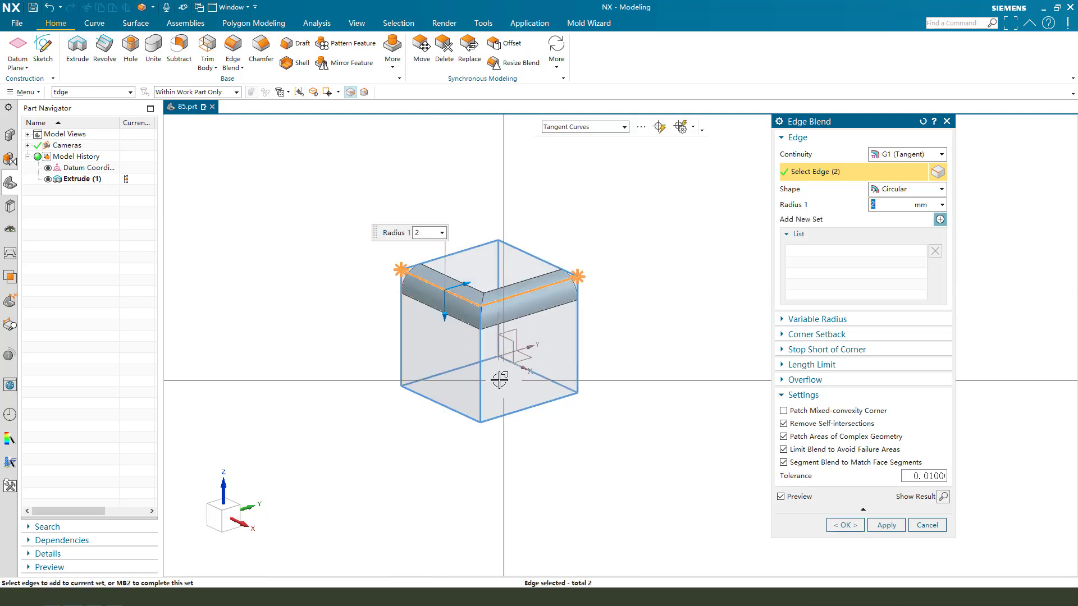
pyautogui.click(481, 365)
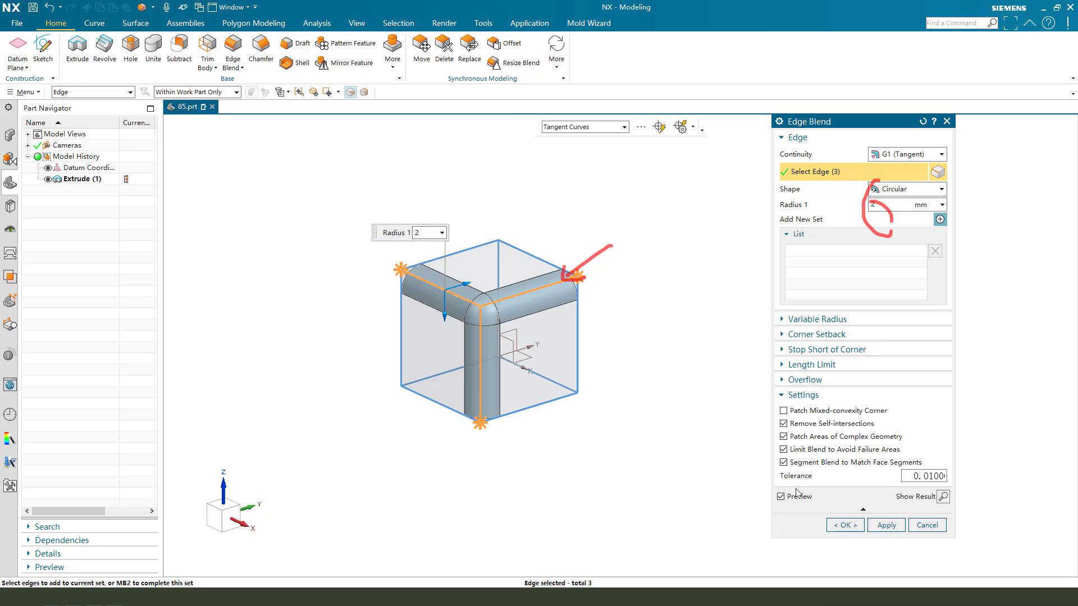
pyautogui.click(846, 525)
pyautogui.scroll(3, 505, 301)
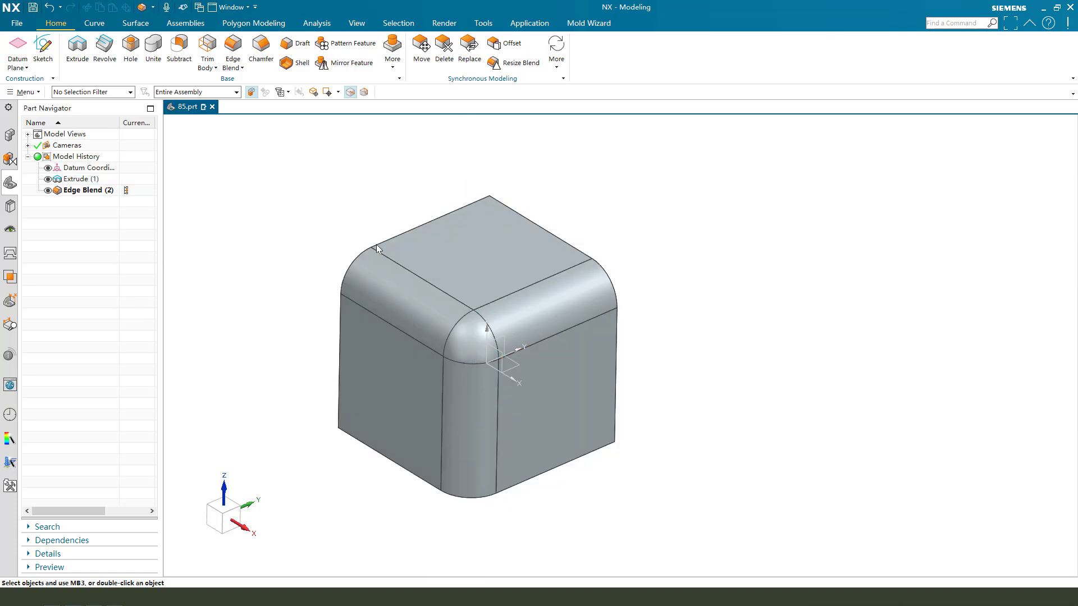
pyautogui.moveTo(374, 243); pyautogui.dragTo(489, 266)
pyautogui.moveTo(621, 325); pyautogui.dragTo(516, 443)
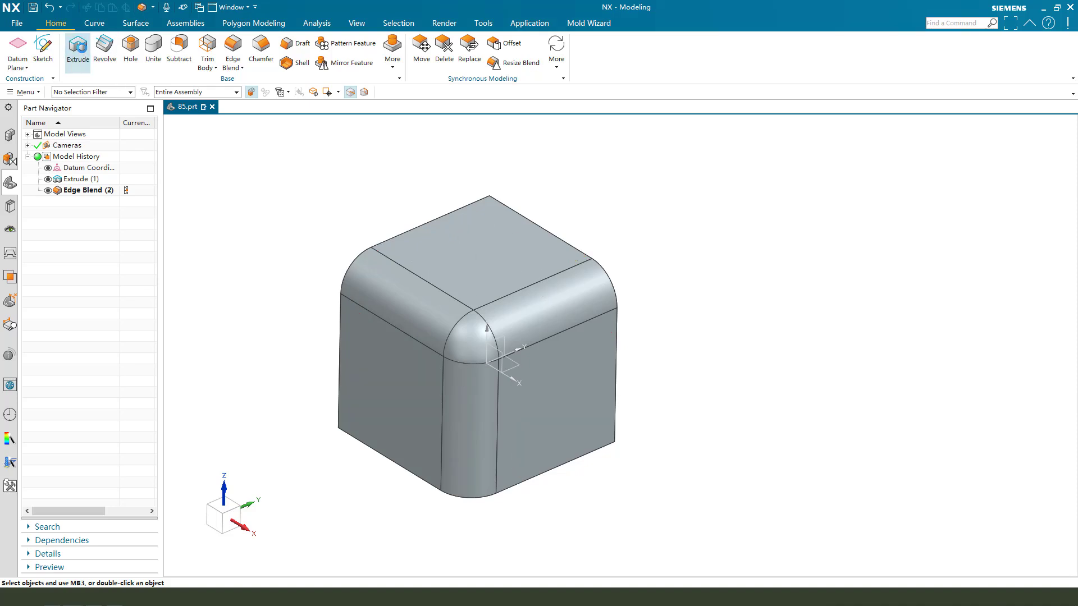
# Start an extrusion sketch on the cube's top face and begin an arc from the origin.
pyautogui.click(82, 49)
pyautogui.click(474, 242)
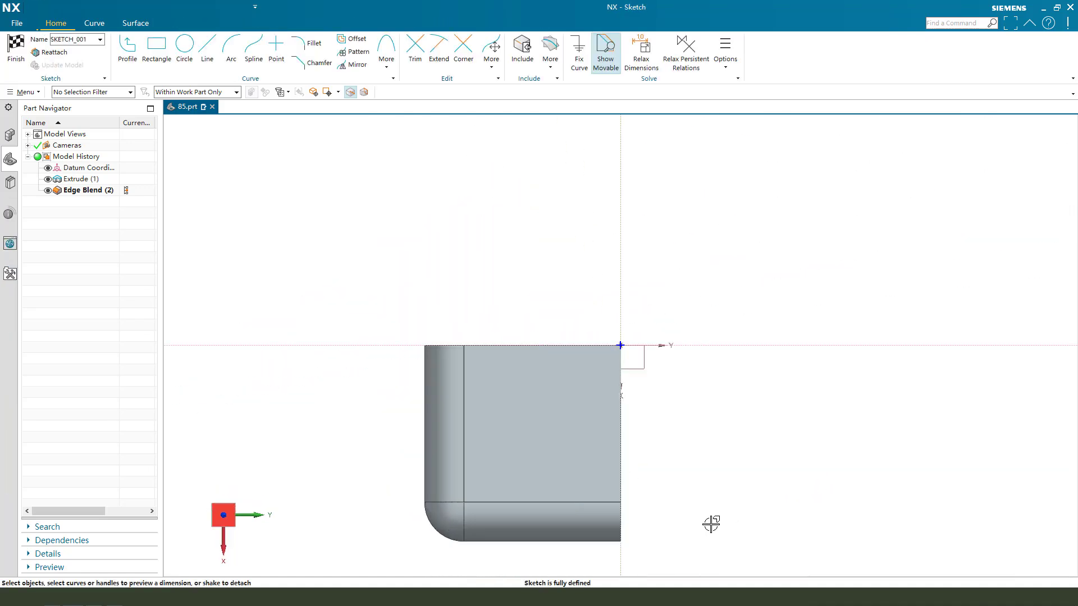
pyautogui.click(231, 49)
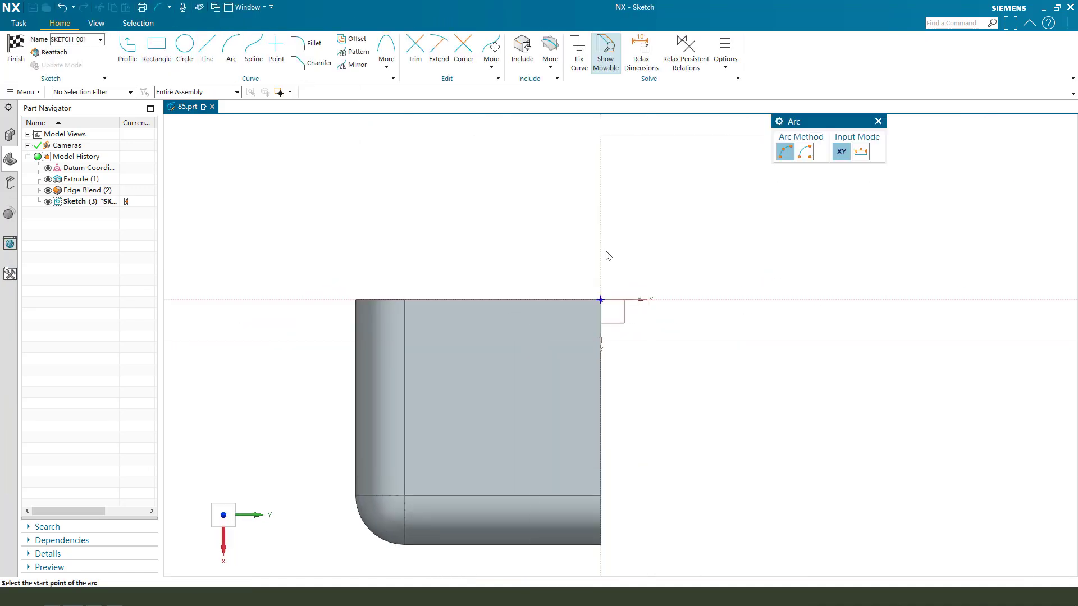
pyautogui.click(599, 301)
pyautogui.click(406, 304)
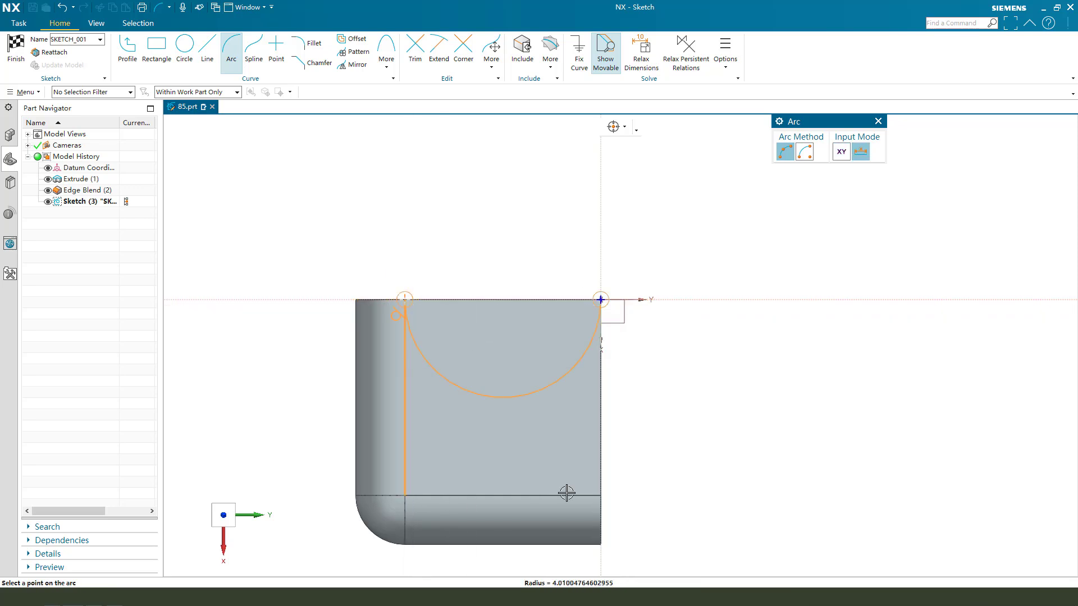
# Draw a centre-and-ends radius-8 quarter arc between the blend edges and keep the sketch without extruding.
pyautogui.click(806, 153)
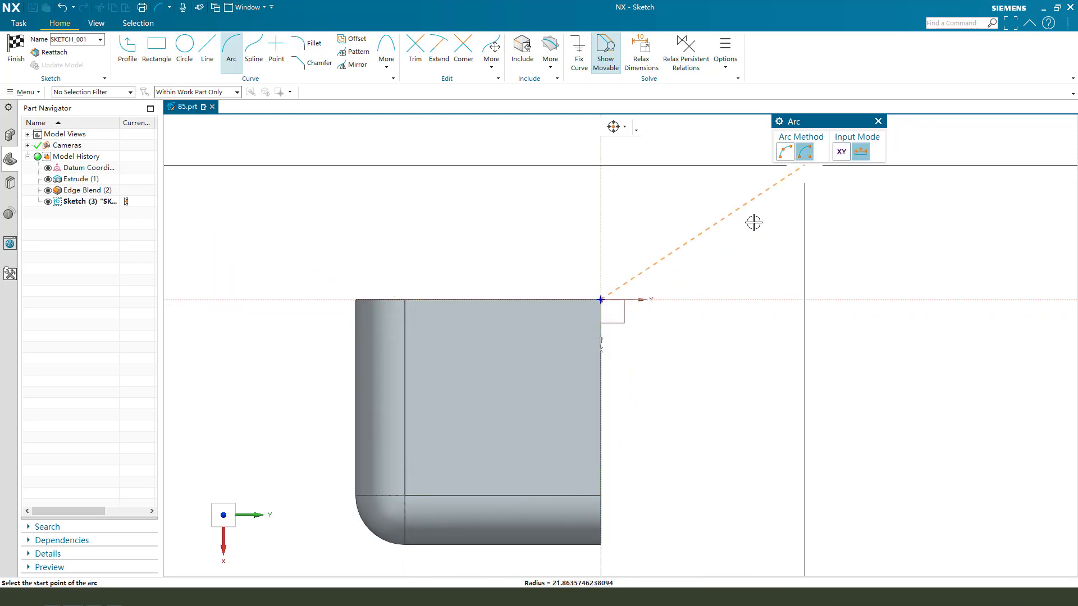
pyautogui.click(405, 300)
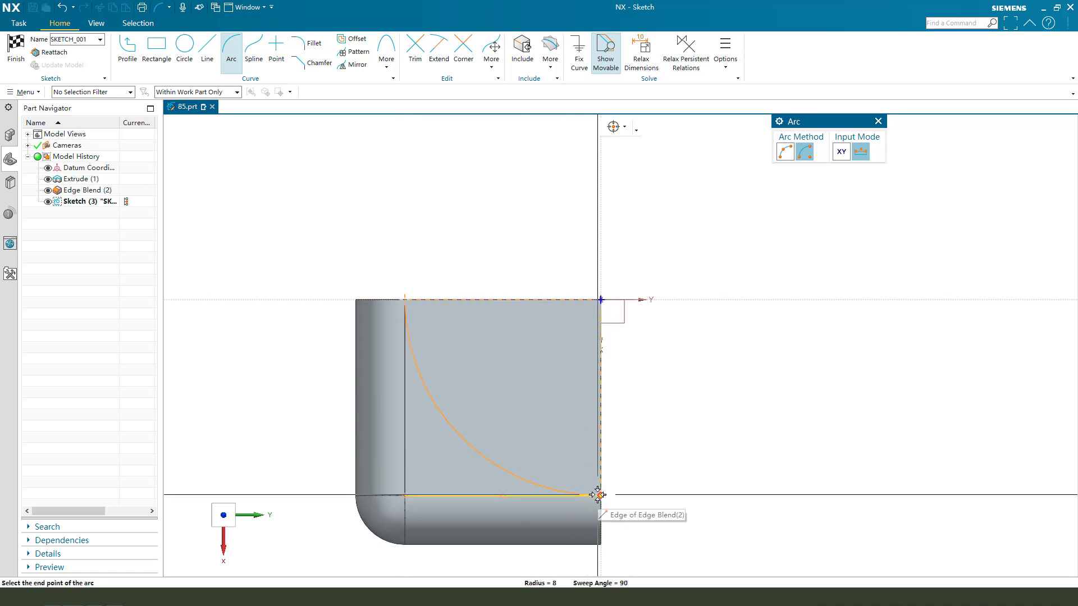
pyautogui.click(597, 493)
pyautogui.press('Escape')
pyautogui.click(16, 51)
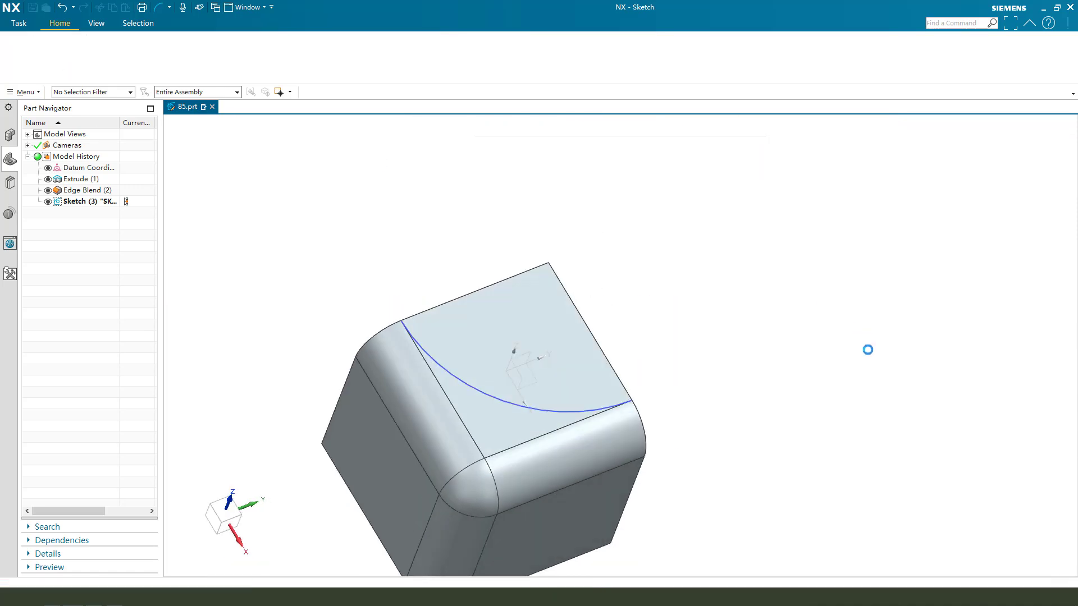
pyautogui.click(927, 512)
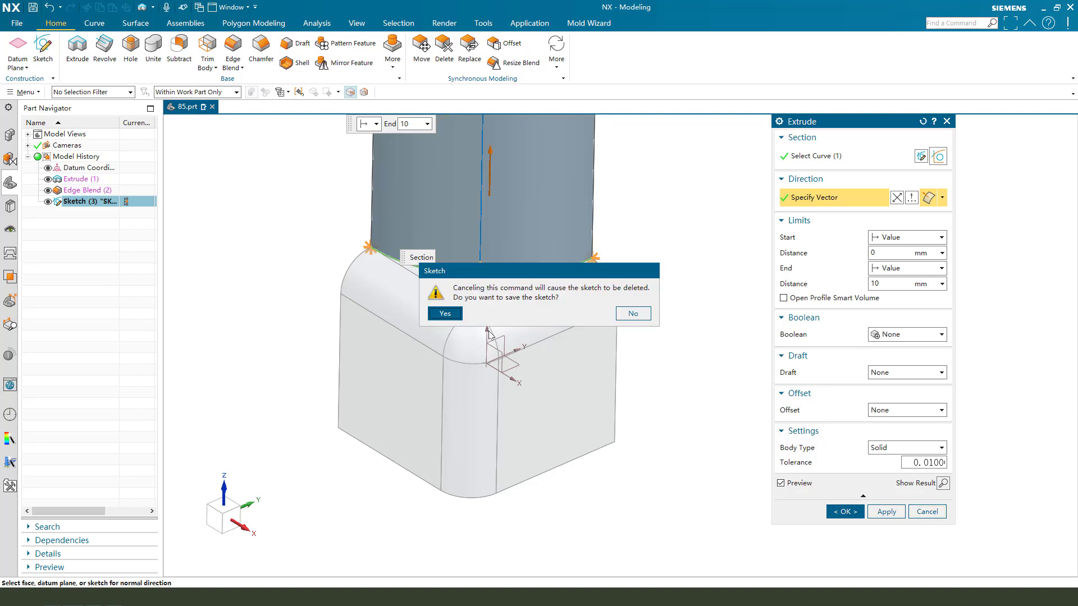
pyautogui.click(380, 308)
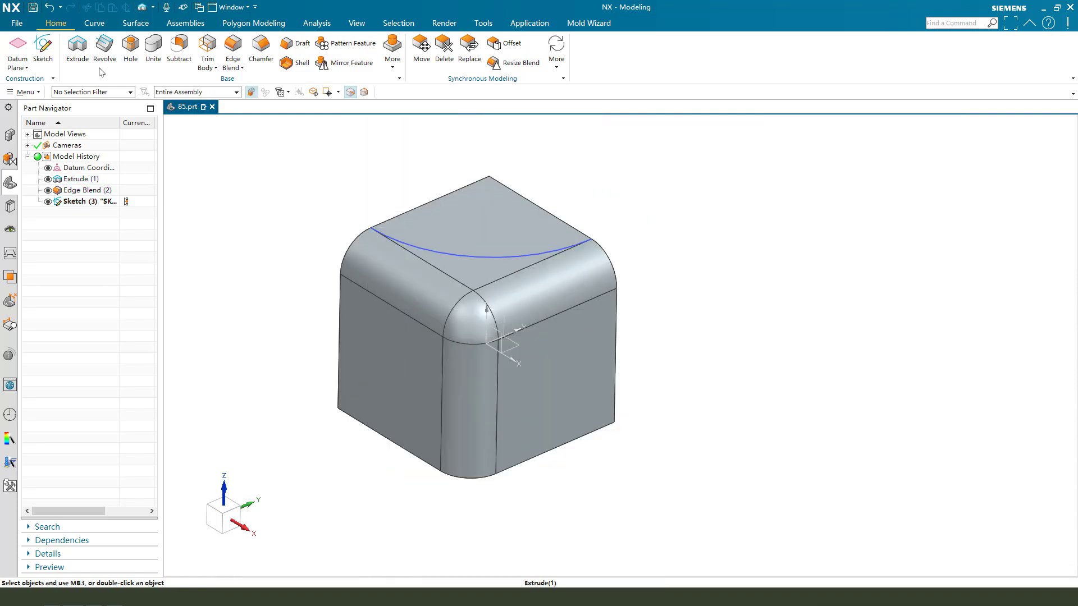
pyautogui.click(101, 61)
# Sketch a radius-8 quarter arc centred at the origin on the left face, keeping only the sketch.
pyautogui.click(388, 377)
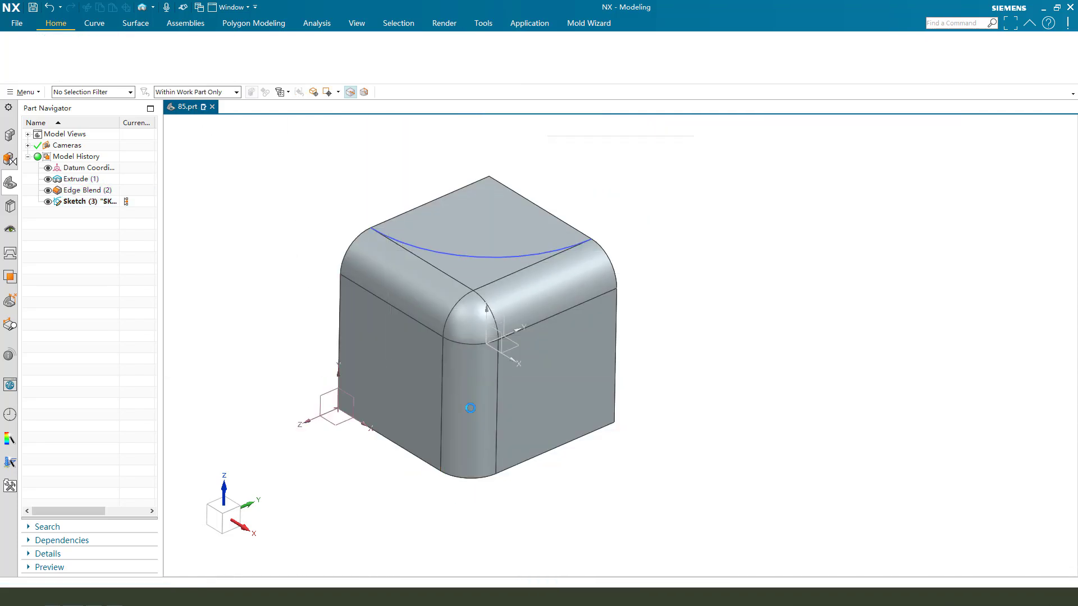
pyautogui.click(232, 49)
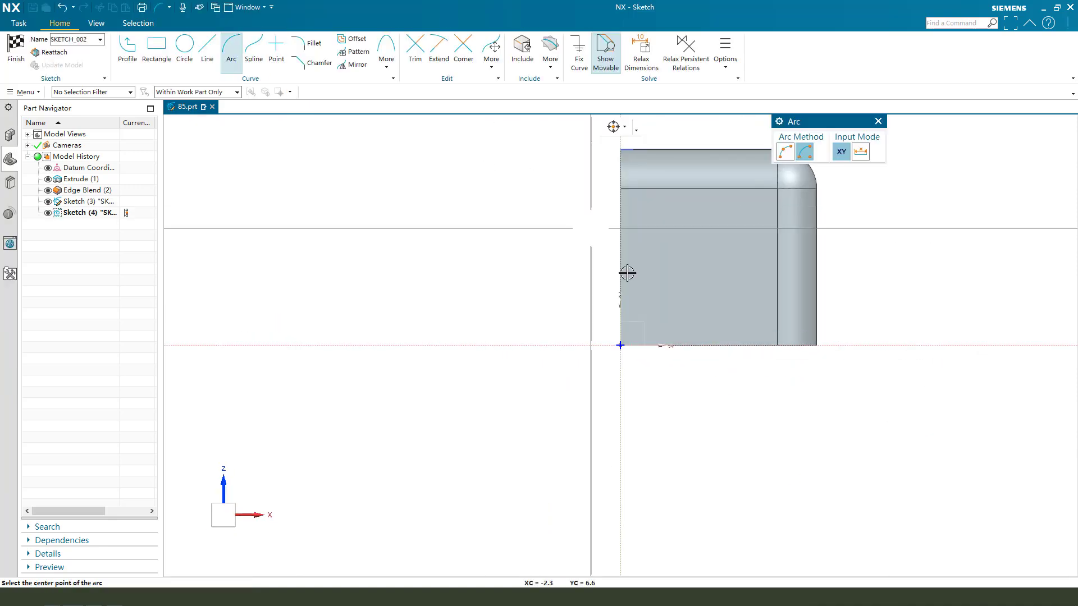
pyautogui.click(620, 344)
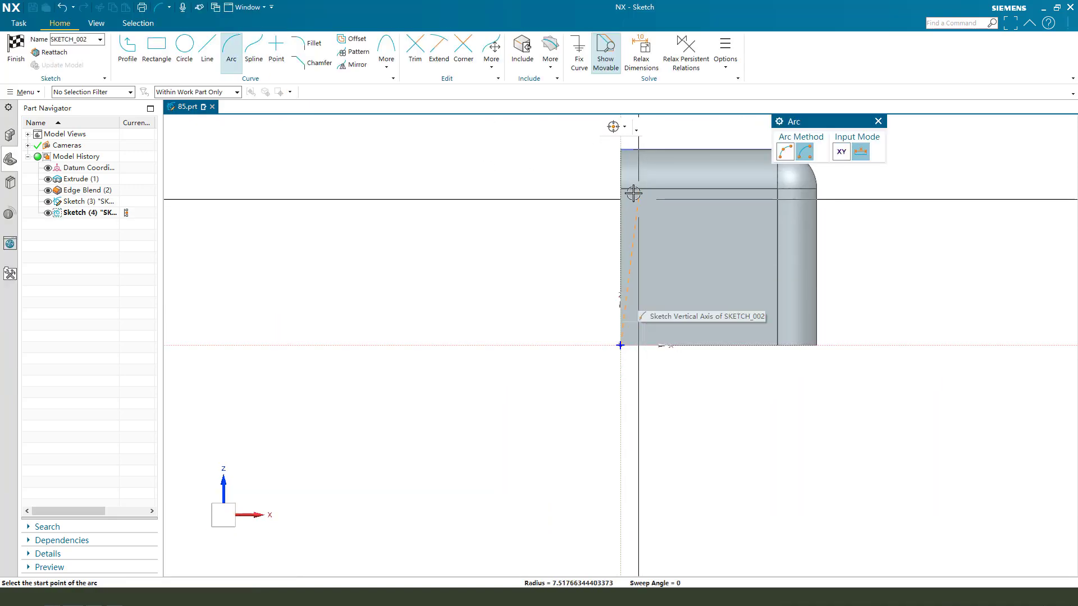
pyautogui.click(624, 190)
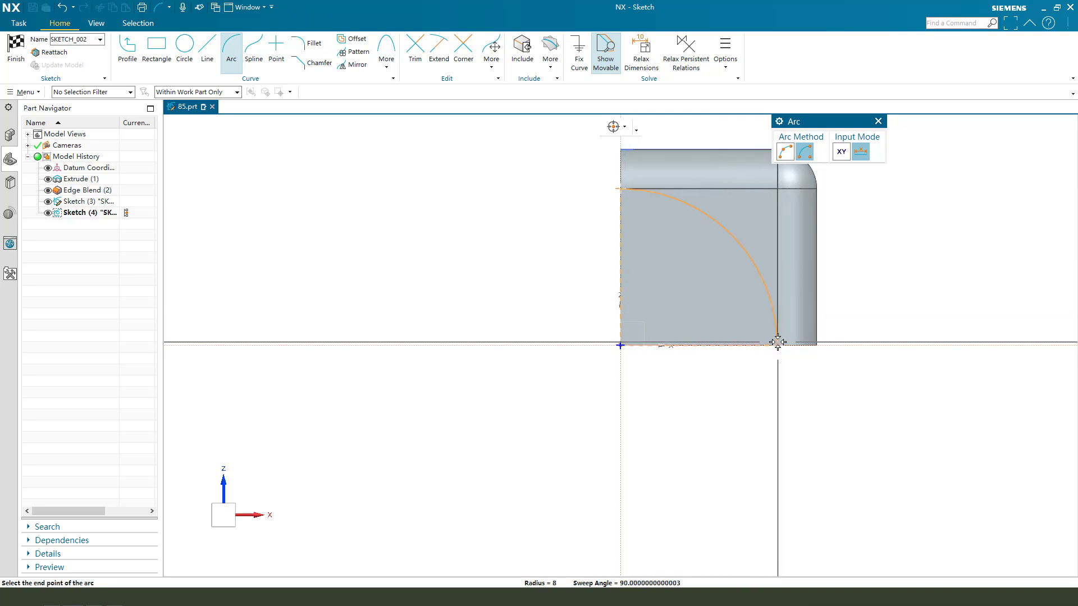
pyautogui.click(861, 275)
pyautogui.press('Escape')
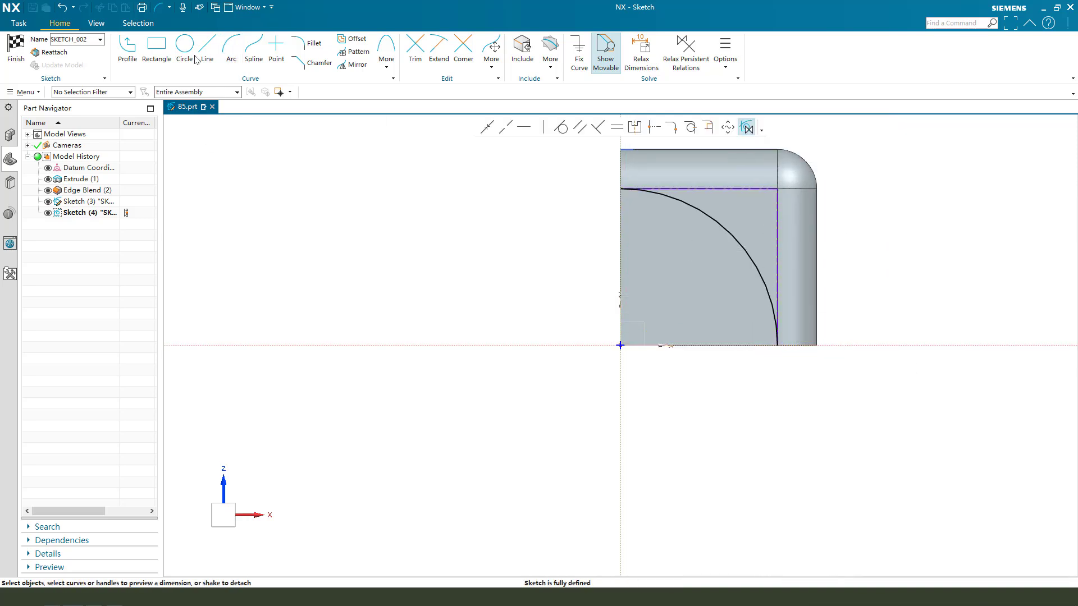
pyautogui.click(15, 51)
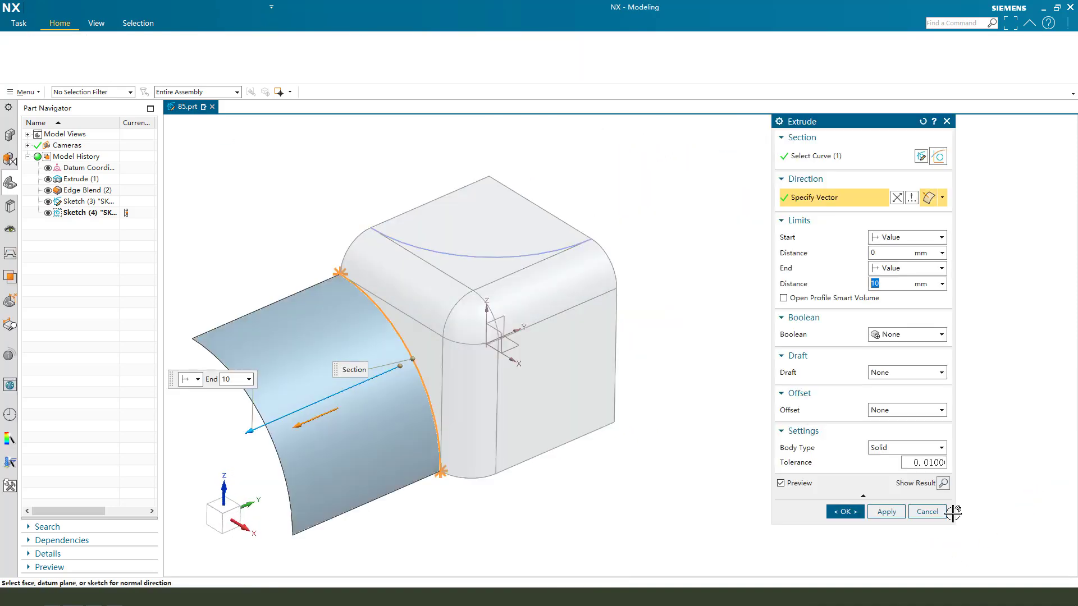
pyautogui.click(925, 511)
pyautogui.click(445, 313)
# Sketch a radius-8 quarter arc on the cube's front face and keep it without extruding.
pyautogui.moveTo(590, 373); pyautogui.dragTo(630, 402, button='middle')
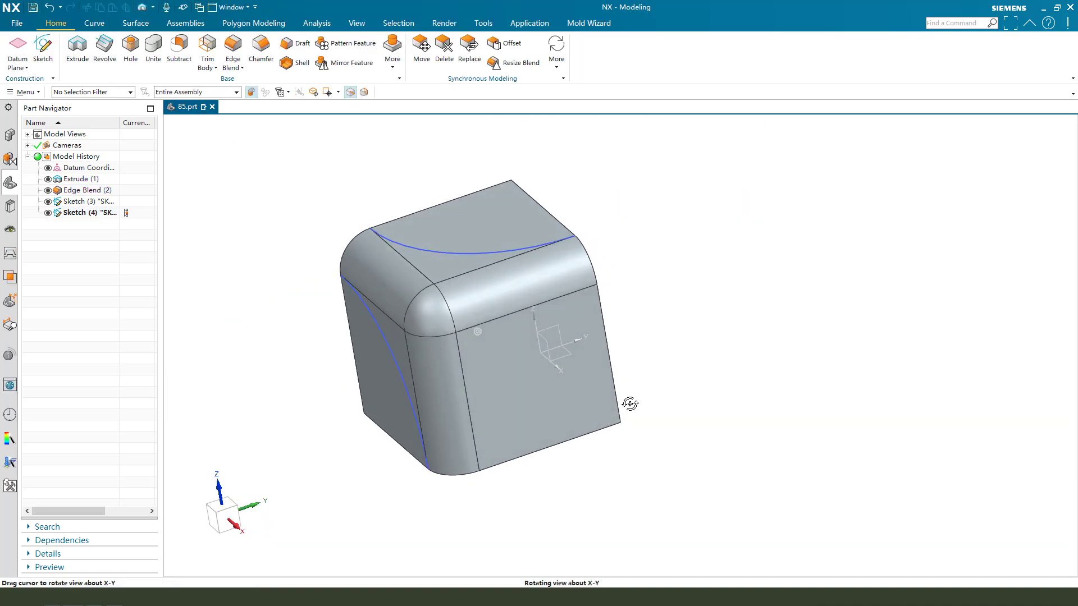
pyautogui.click(549, 393)
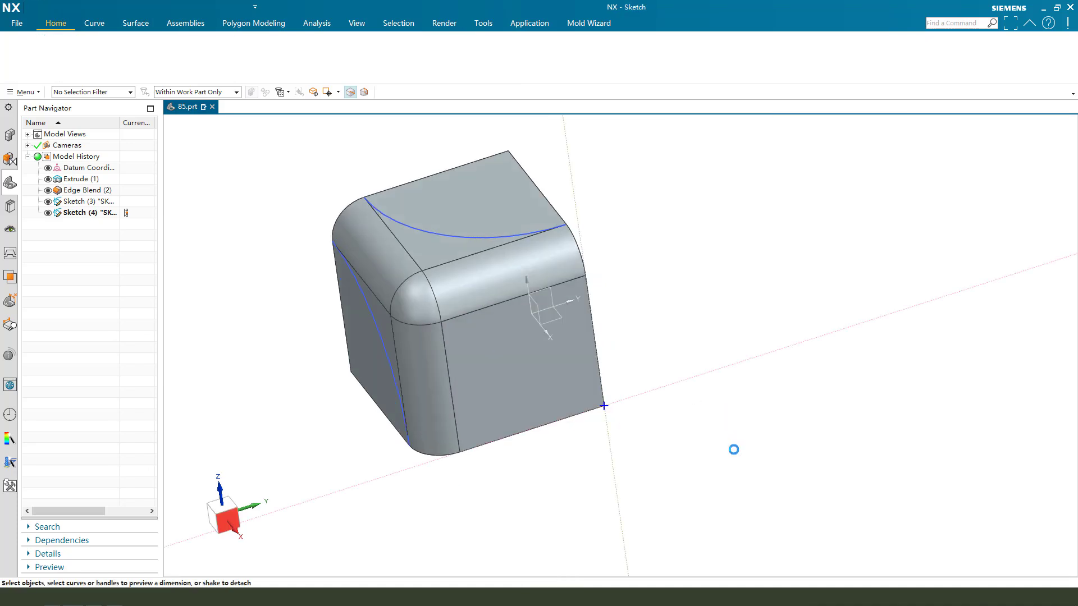
pyautogui.click(230, 50)
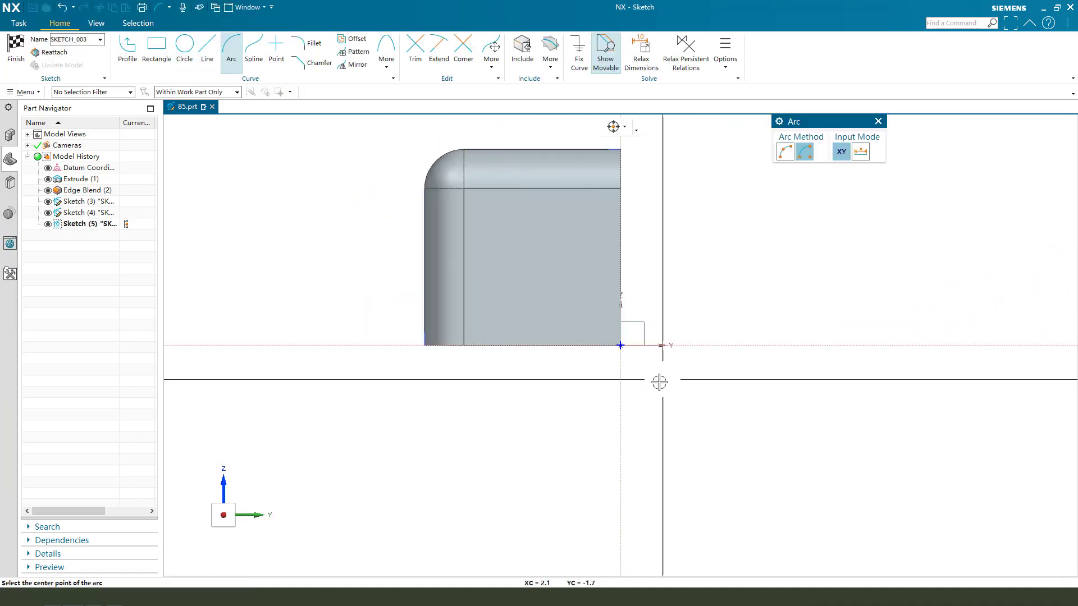
pyautogui.click(619, 188)
pyautogui.click(467, 342)
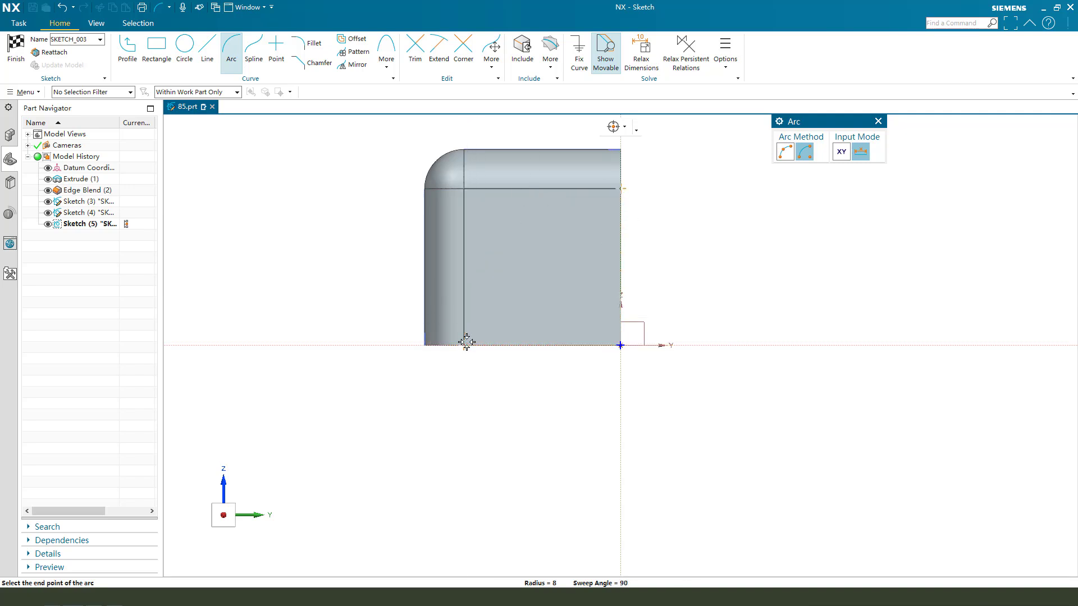
pyautogui.press('Escape')
pyautogui.click(6, 55)
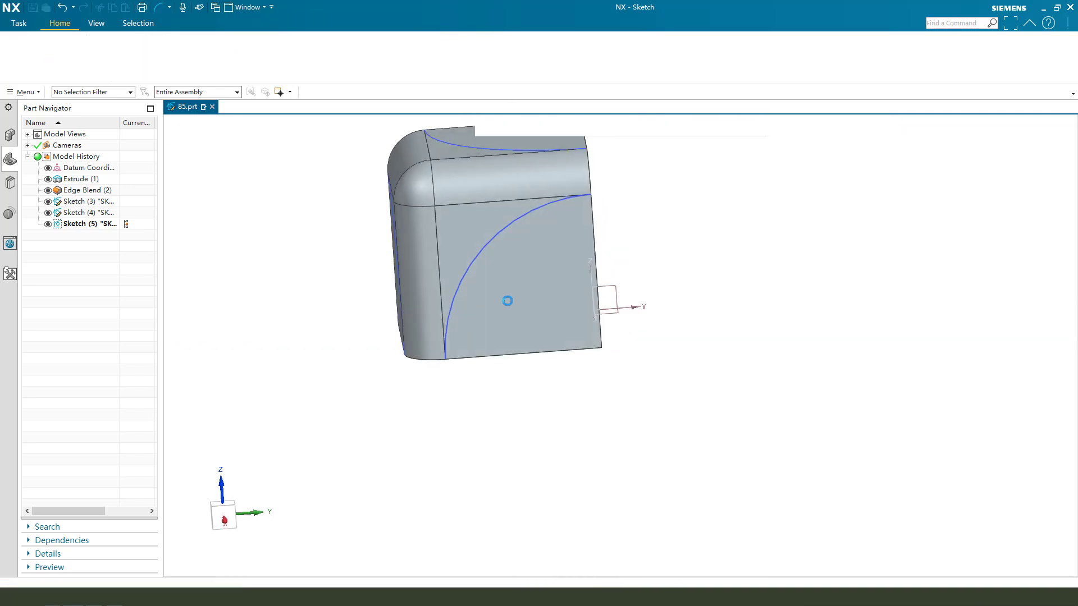
pyautogui.click(933, 515)
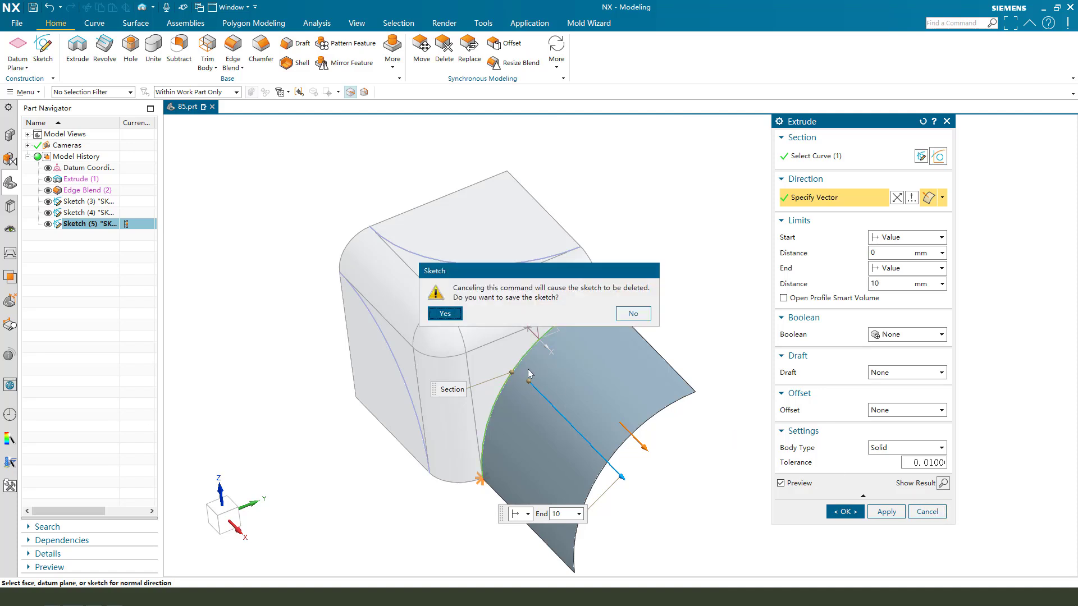
pyautogui.click(445, 314)
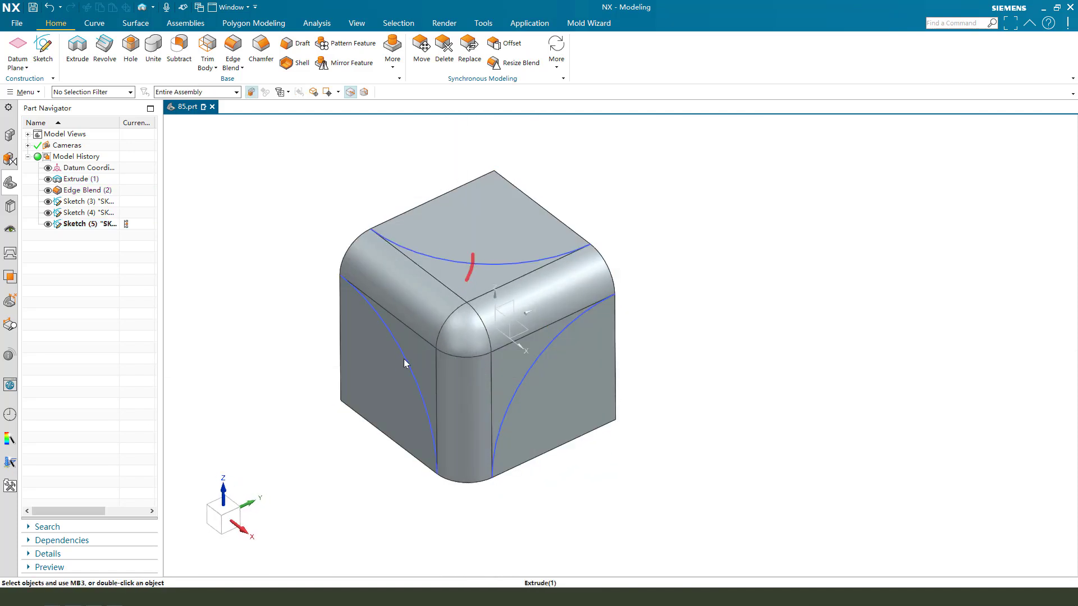
# Clear the selection, switch to the Surface commands and start Offset Surface.
pyautogui.press('Escape')
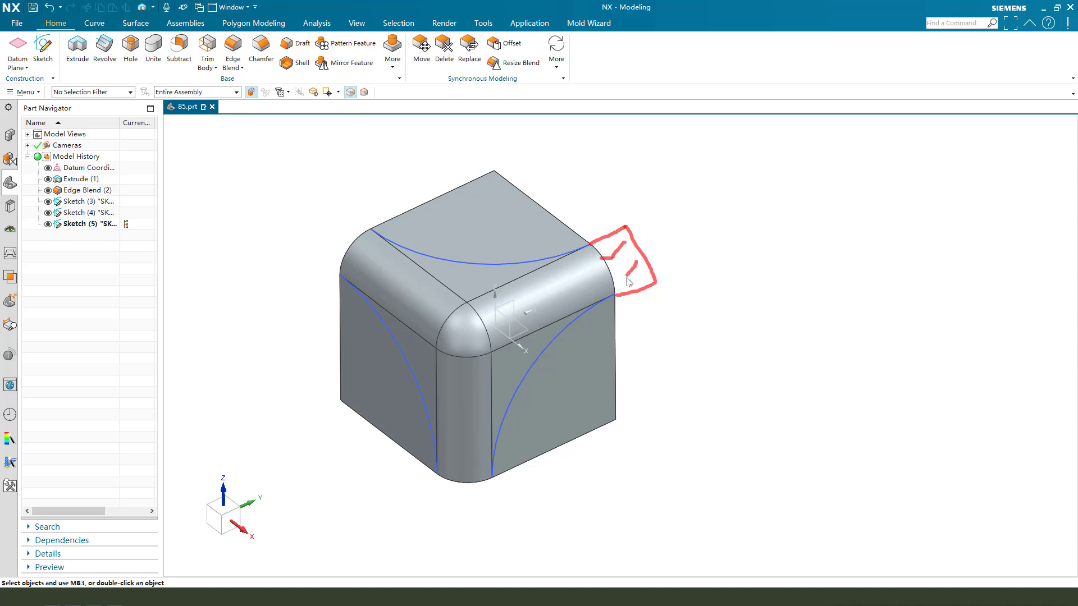
pyautogui.press('Escape')
pyautogui.click(131, 25)
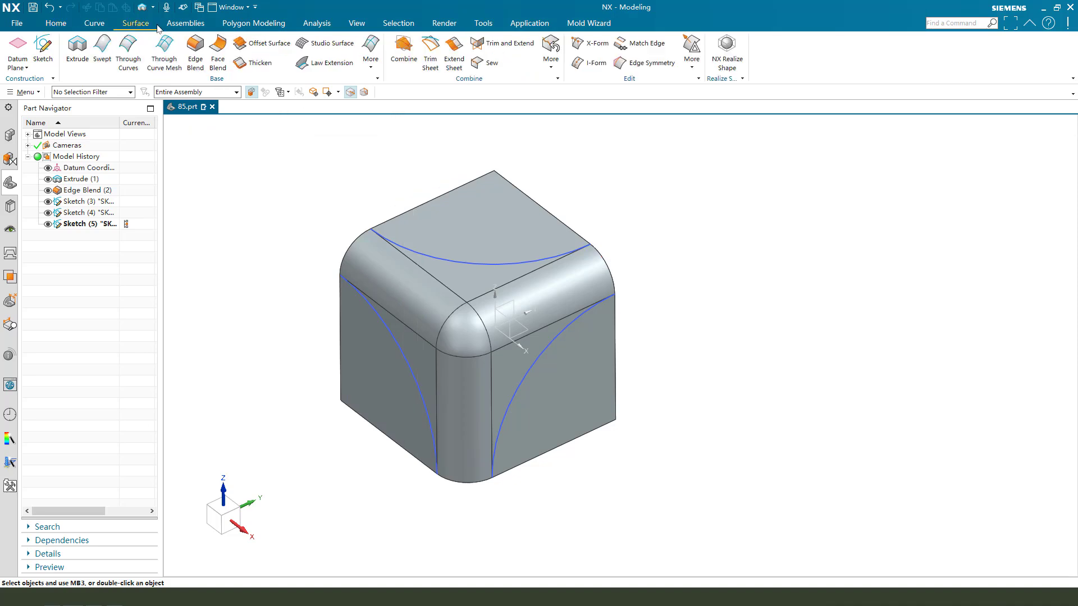
pyautogui.click(263, 45)
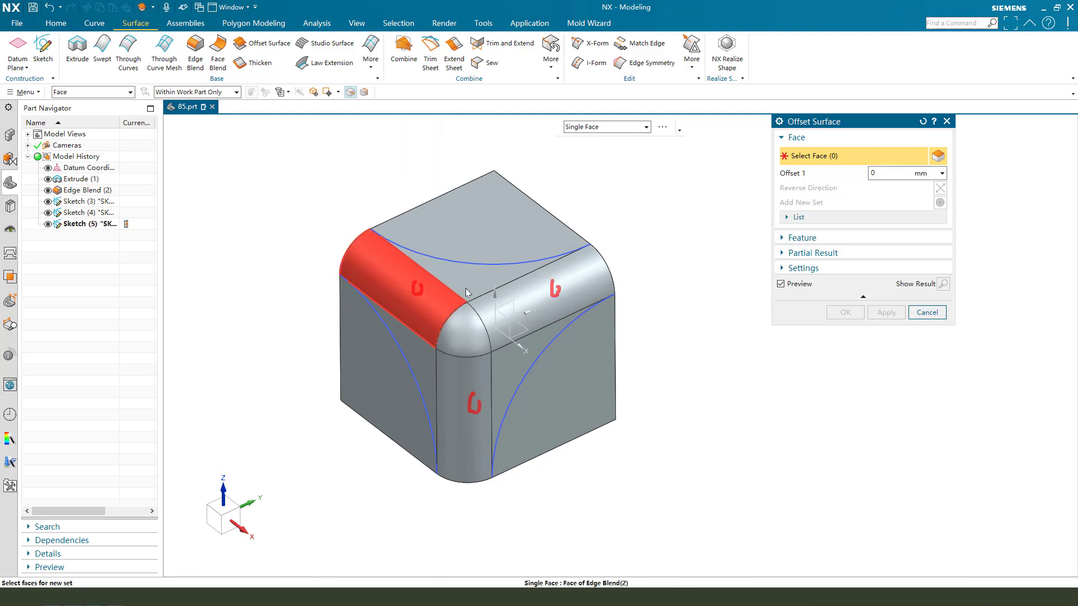
# Copy the three corner blend faces as a 0 mm offset surface.
pyautogui.click(365, 277)
pyautogui.click(556, 269)
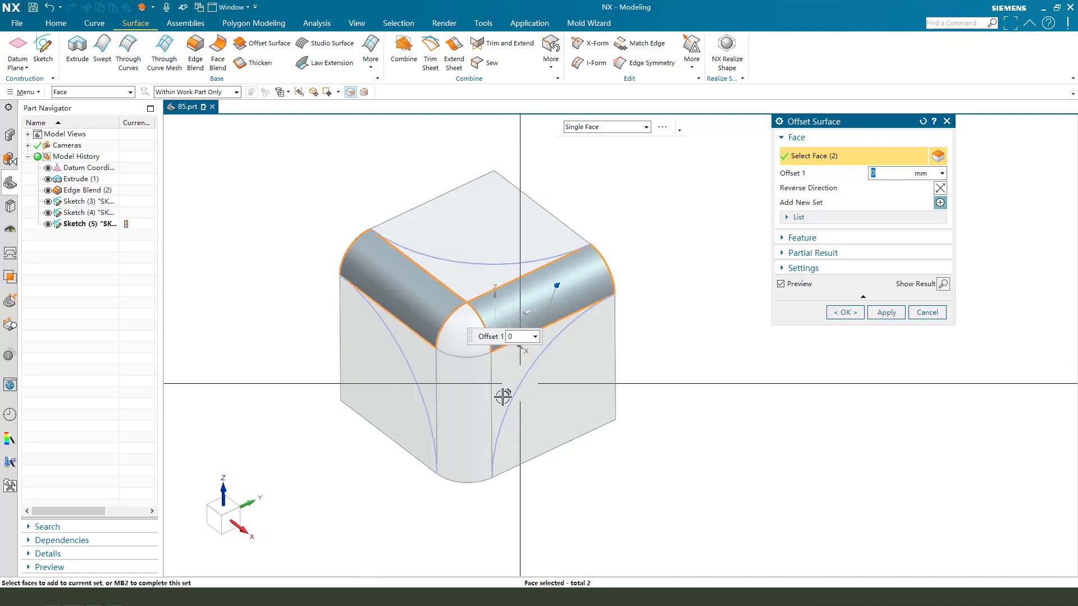
pyautogui.click(472, 399)
pyautogui.click(844, 312)
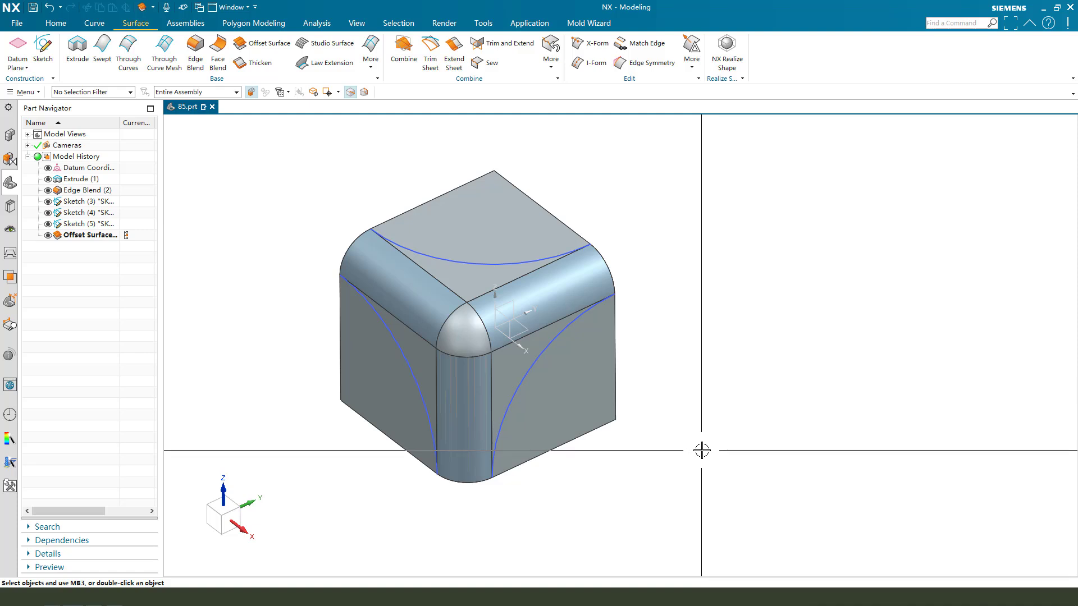
# Hide the solid cube, leaving only the three-armed sheet.
pyautogui.hotkey('ctrl', 'b')
pyautogui.click(613, 392)
pyautogui.middleClick(698, 247)
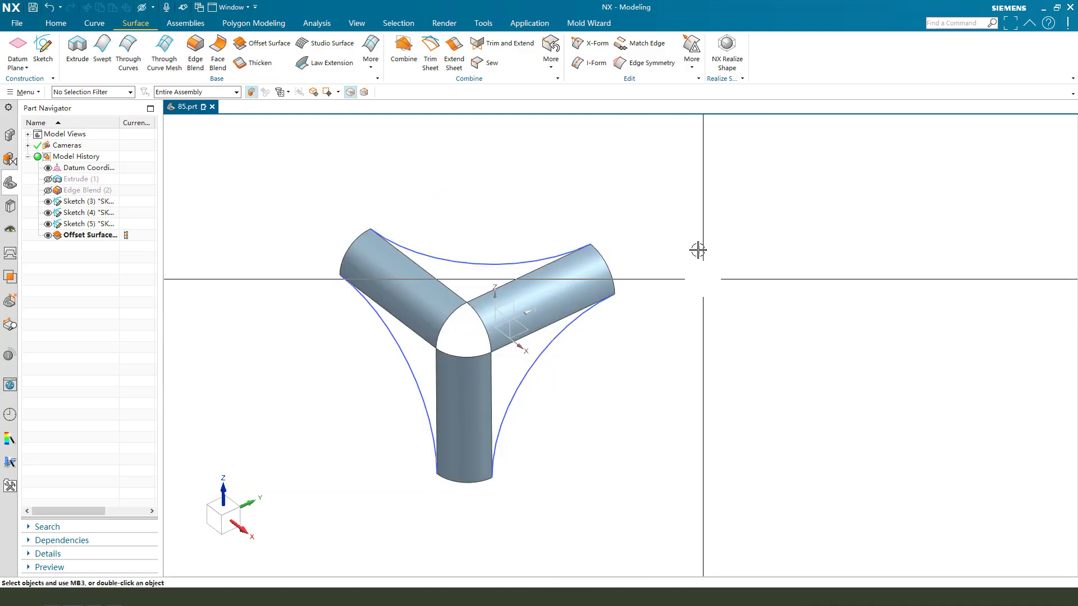
# Extend the three arm end edges by 3 mm with Natural Tangent, output as a new sheet.
pyautogui.click(456, 50)
pyautogui.click(904, 250)
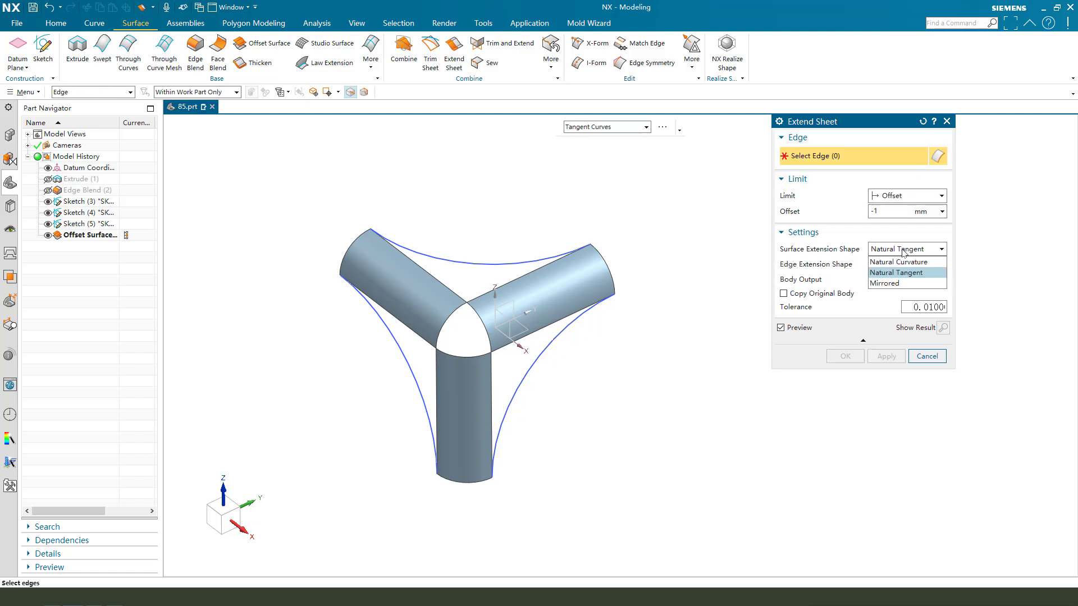
pyautogui.click(896, 272)
pyautogui.click(909, 279)
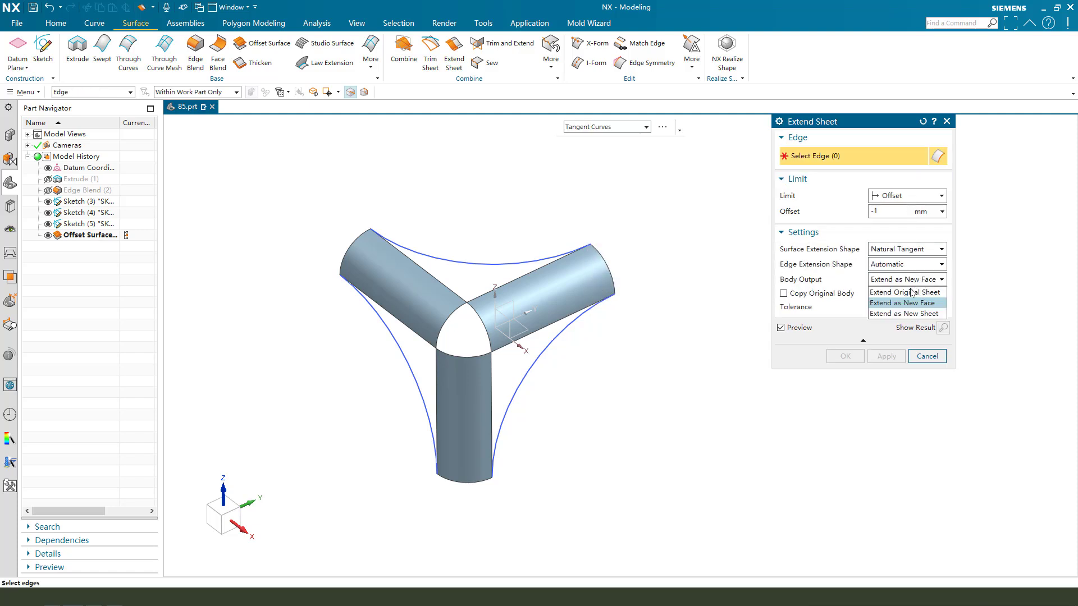
pyautogui.click(891, 315)
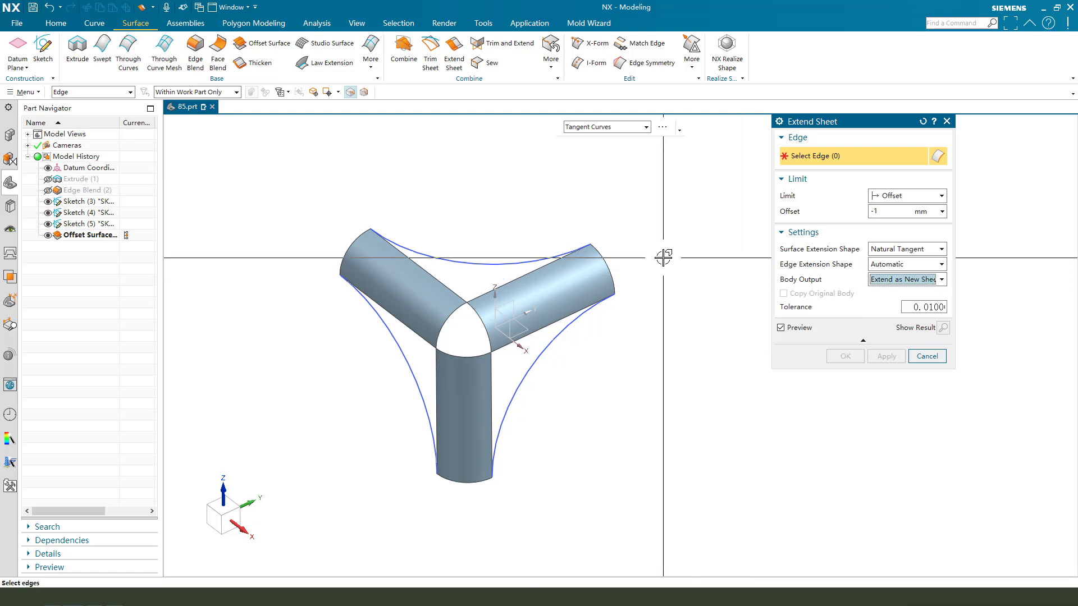
pyautogui.click(602, 252)
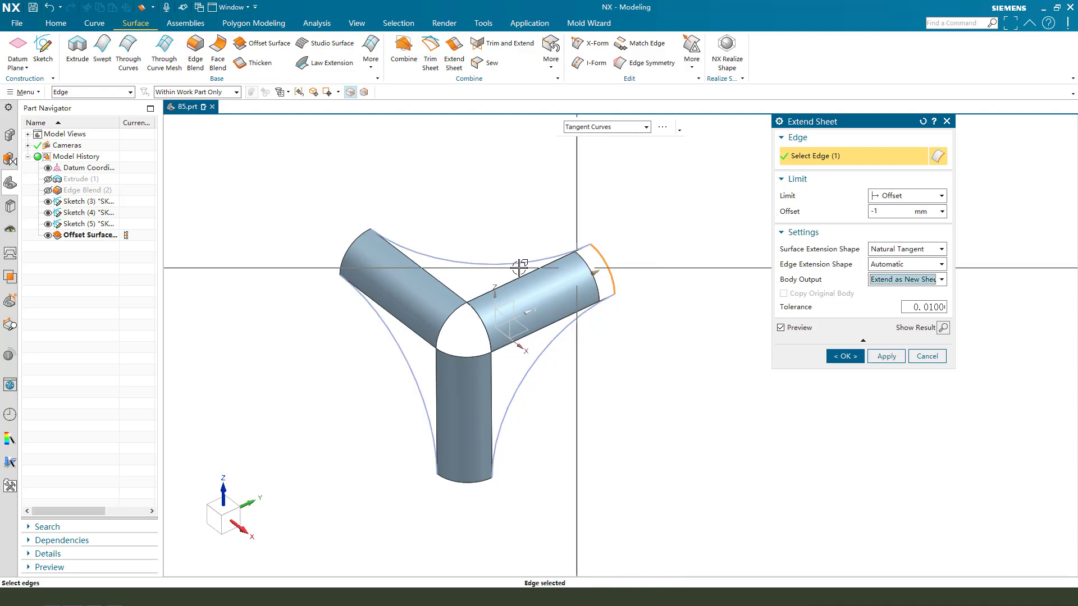
pyautogui.click(353, 238)
pyautogui.click(464, 481)
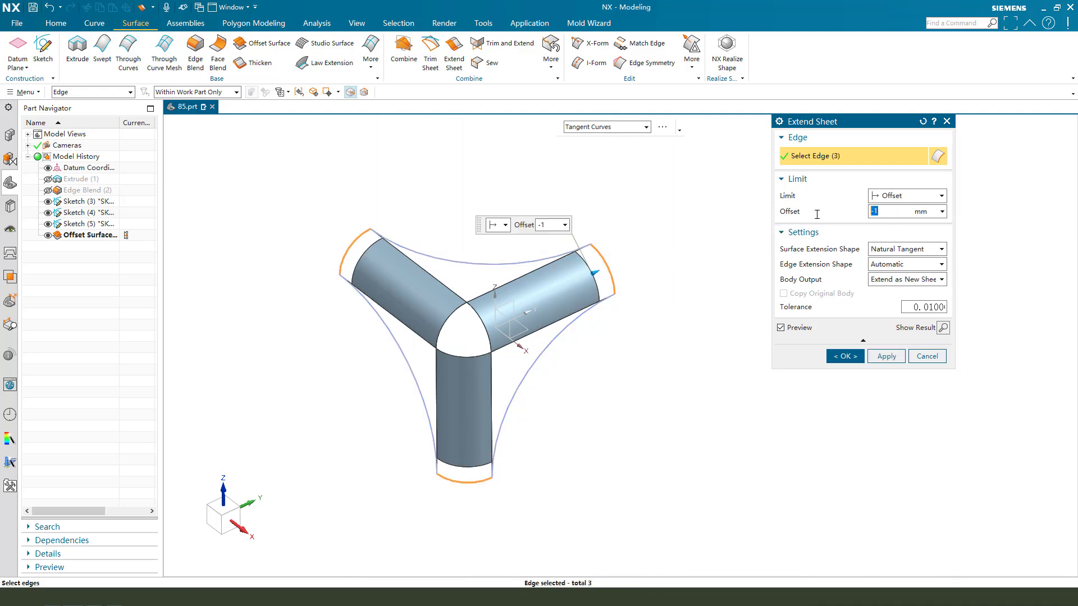
pyautogui.write('3')
pyautogui.press('Return')
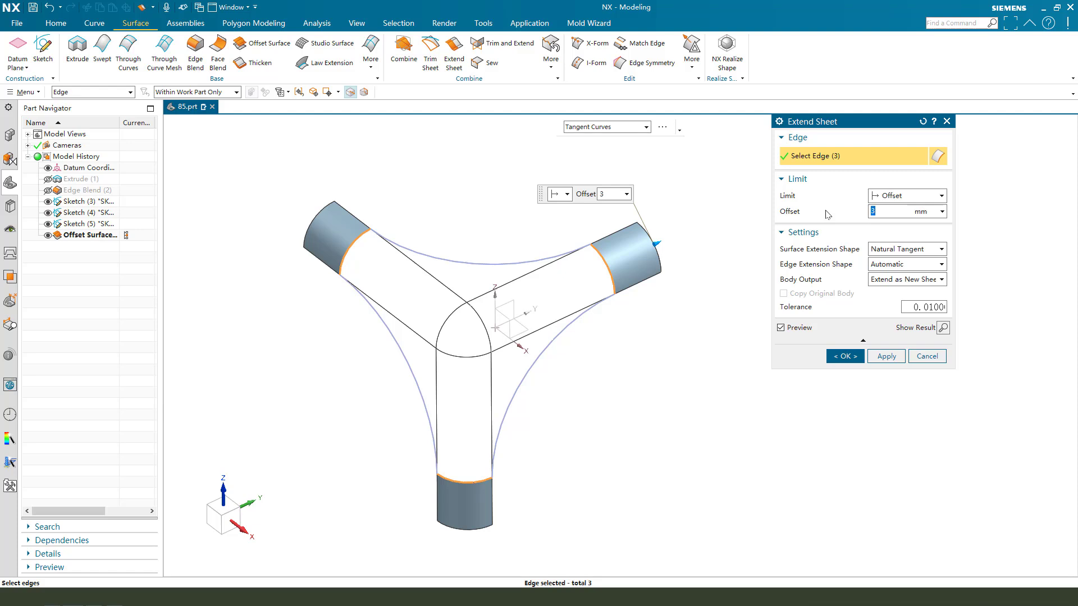
pyautogui.click(846, 356)
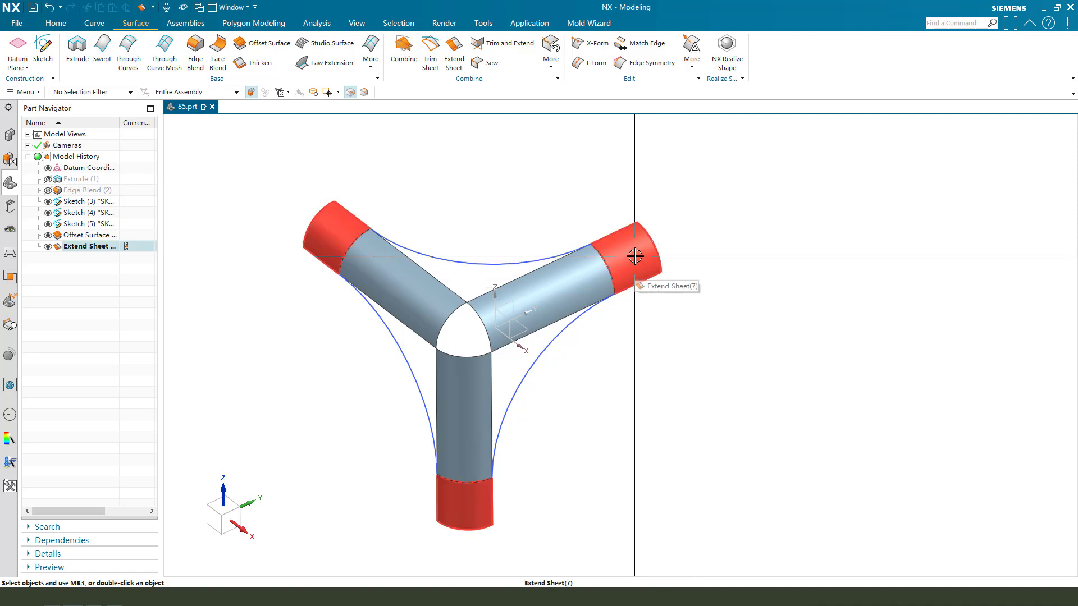
# Hide the offset surface and swap visibility so only the rounded solid cube shows.
pyautogui.moveTo(575, 361); pyautogui.dragTo(569, 337, button='middle')
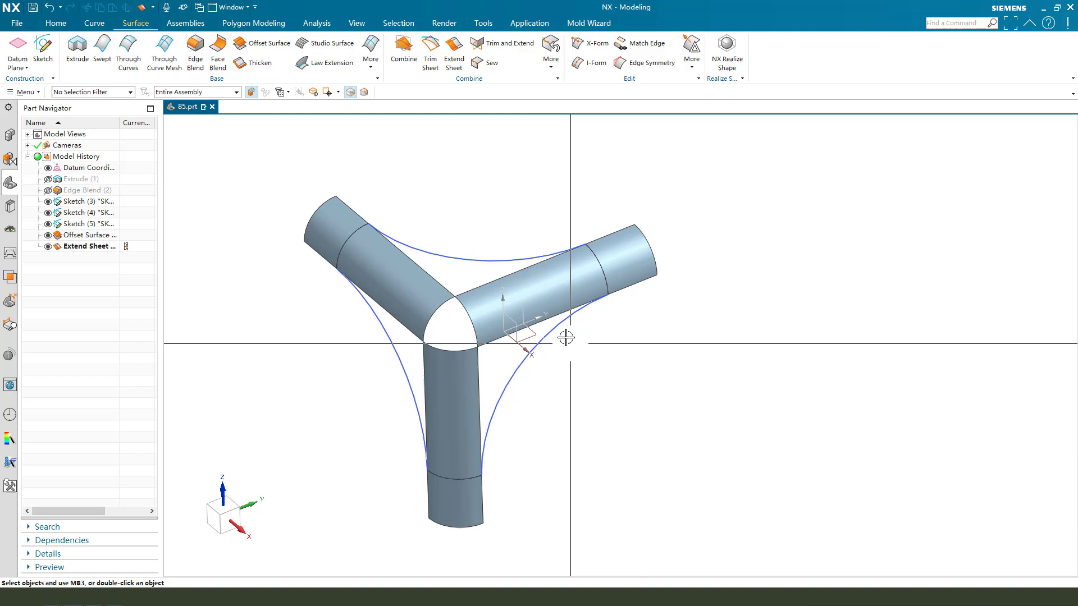
pyautogui.click(549, 285)
pyautogui.hotkey('ctrl', 'b')
pyautogui.hotkey('ctrl', 'shift', 'b')
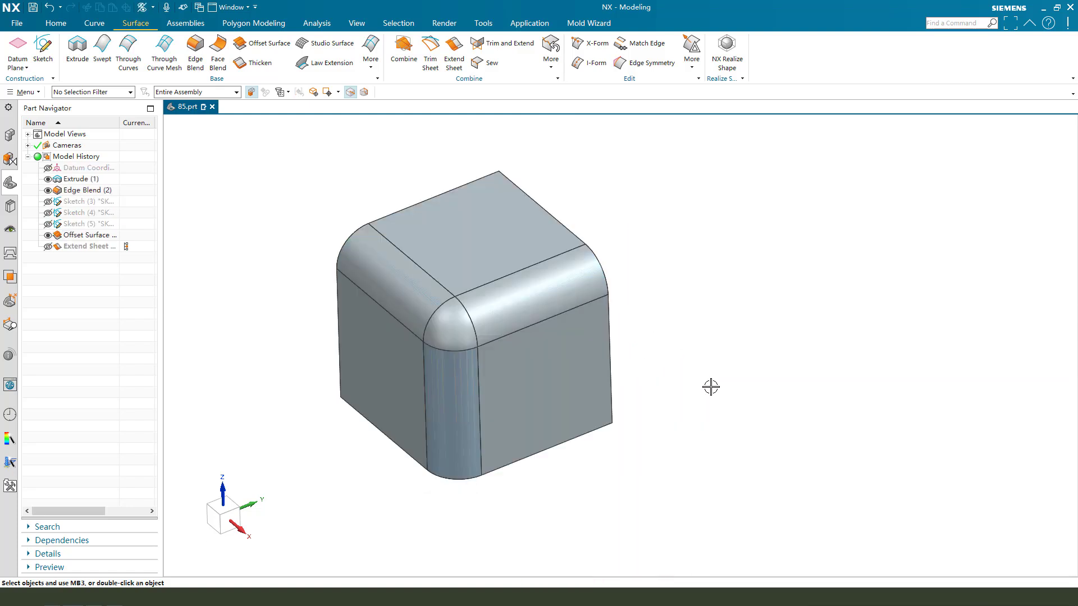
pyautogui.hotkey('ctrl', 'b')
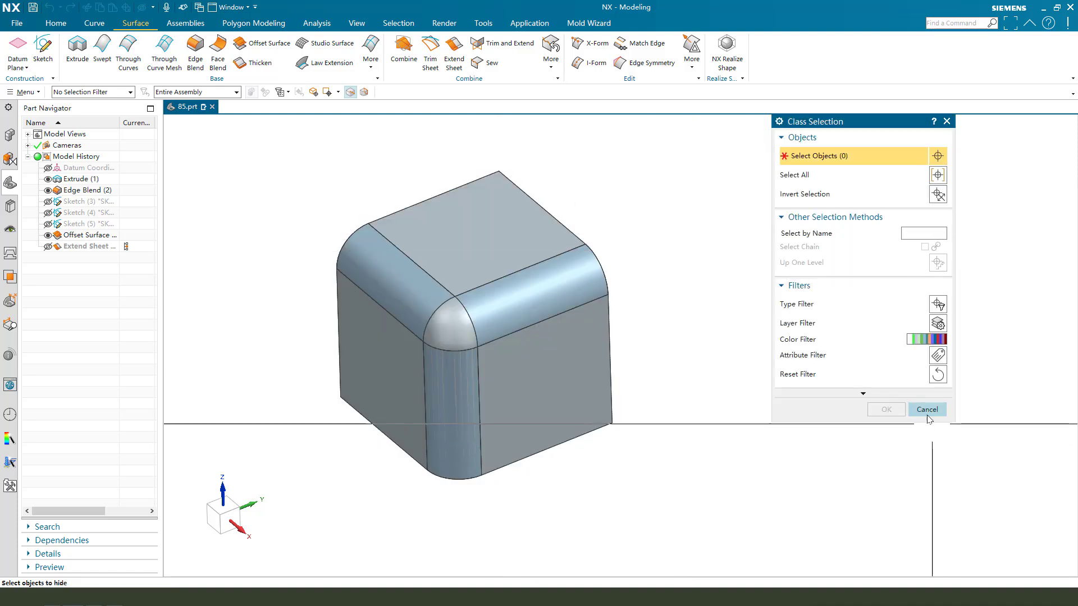
pyautogui.click(928, 409)
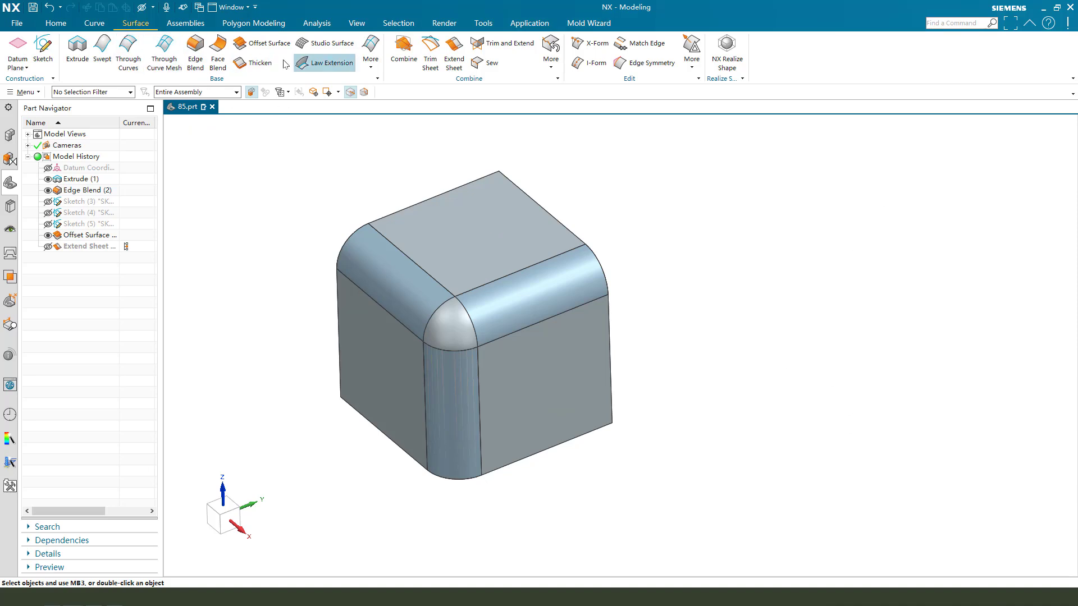
# Copy the top and two side cube faces as 0 mm offset sheets, then show only the sheets.
pyautogui.click(262, 47)
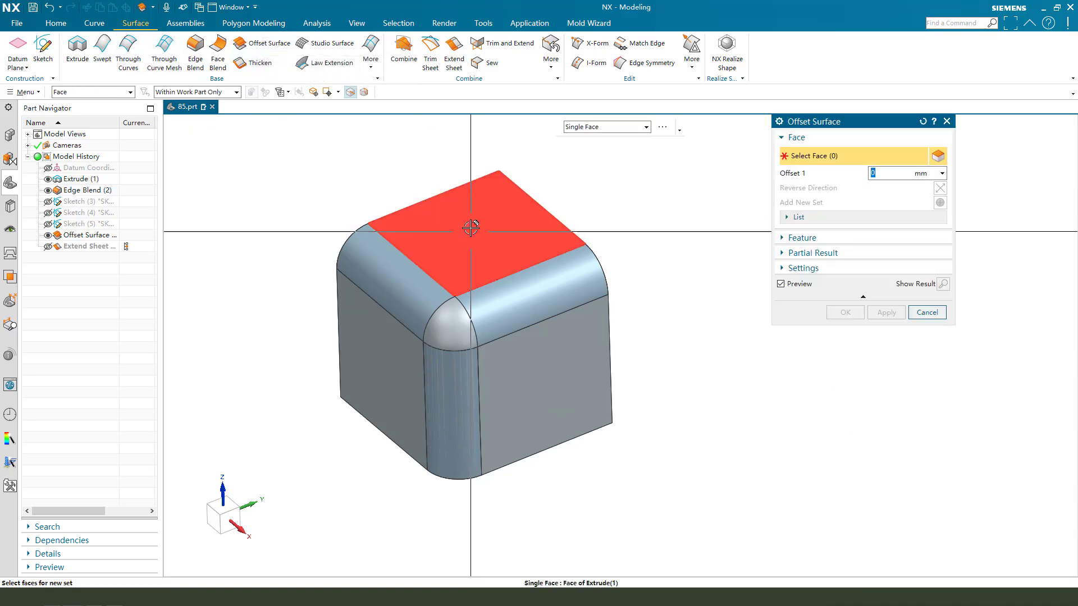
pyautogui.click(474, 230)
pyautogui.click(553, 376)
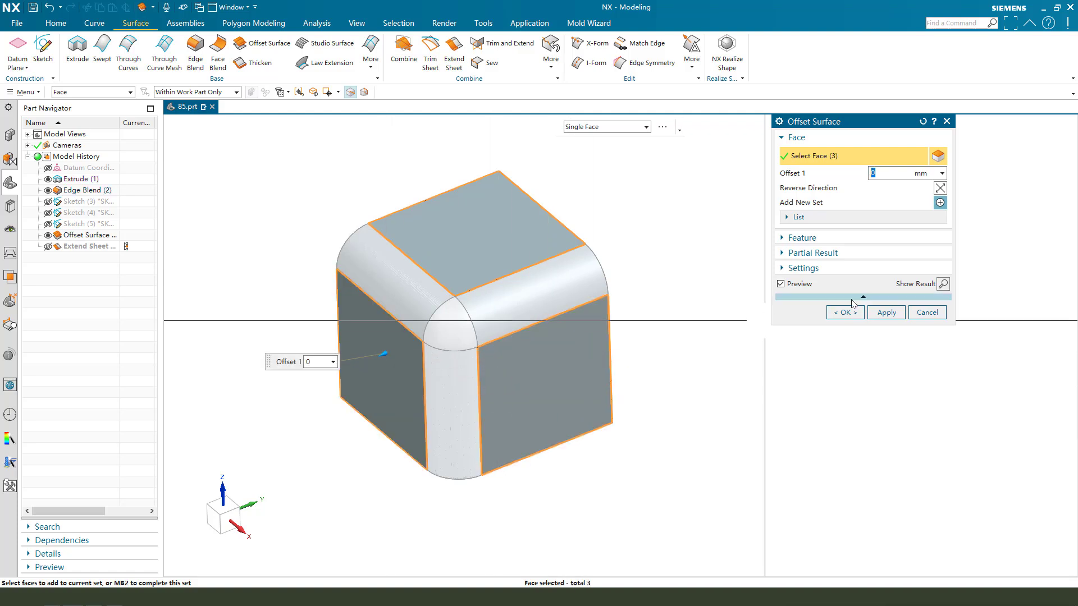
pyautogui.click(845, 312)
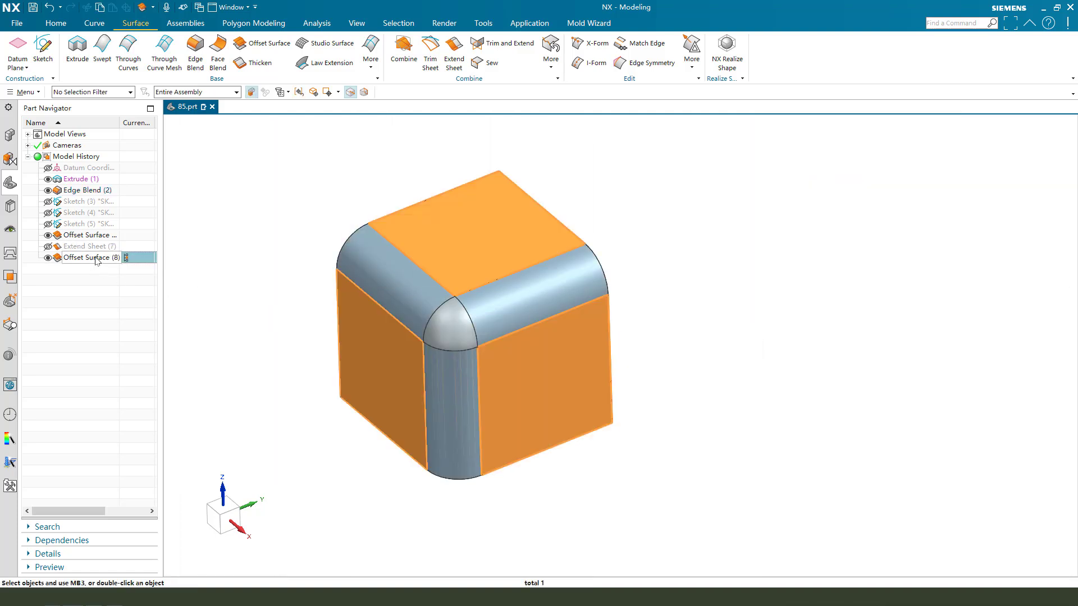
pyautogui.hotkey('ctrl', 'shift', 'b')
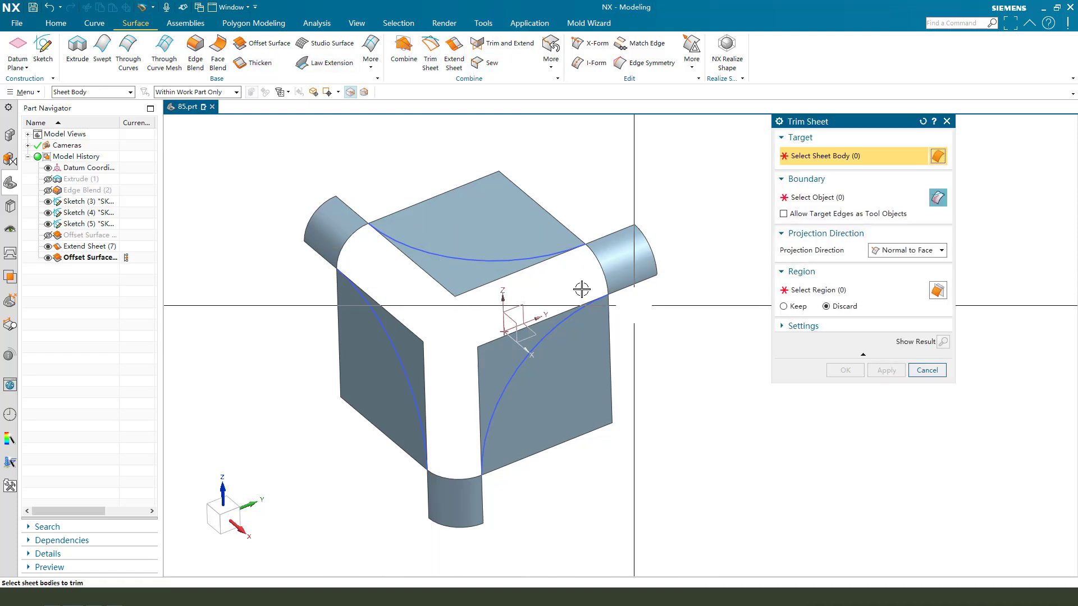
# Trim the top sheet back along its arc, keeping the chosen region.
pyautogui.click(511, 212)
pyautogui.click(824, 203)
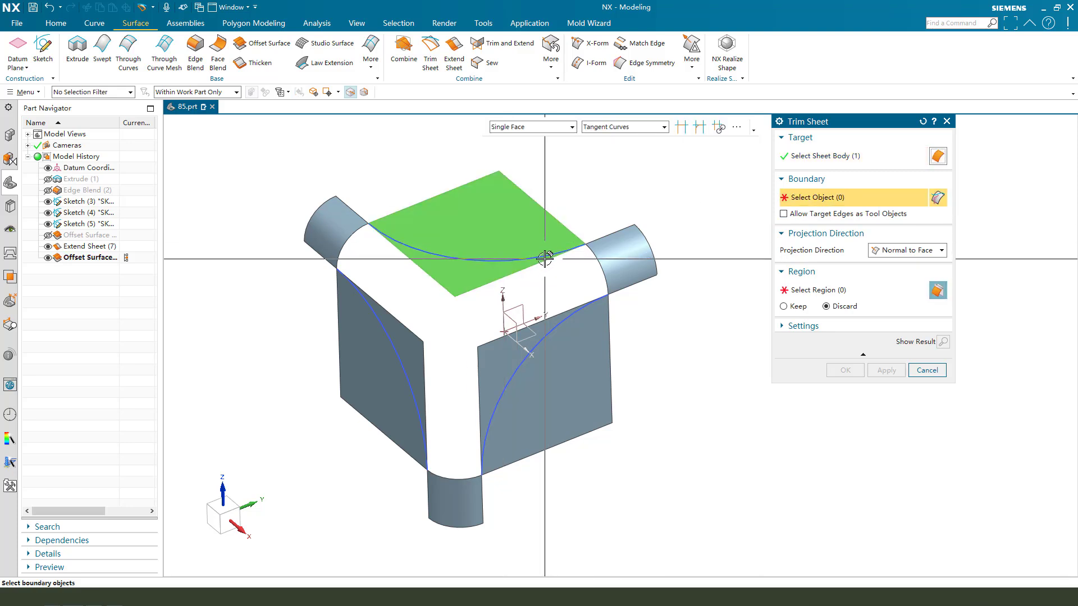
pyautogui.click(498, 258)
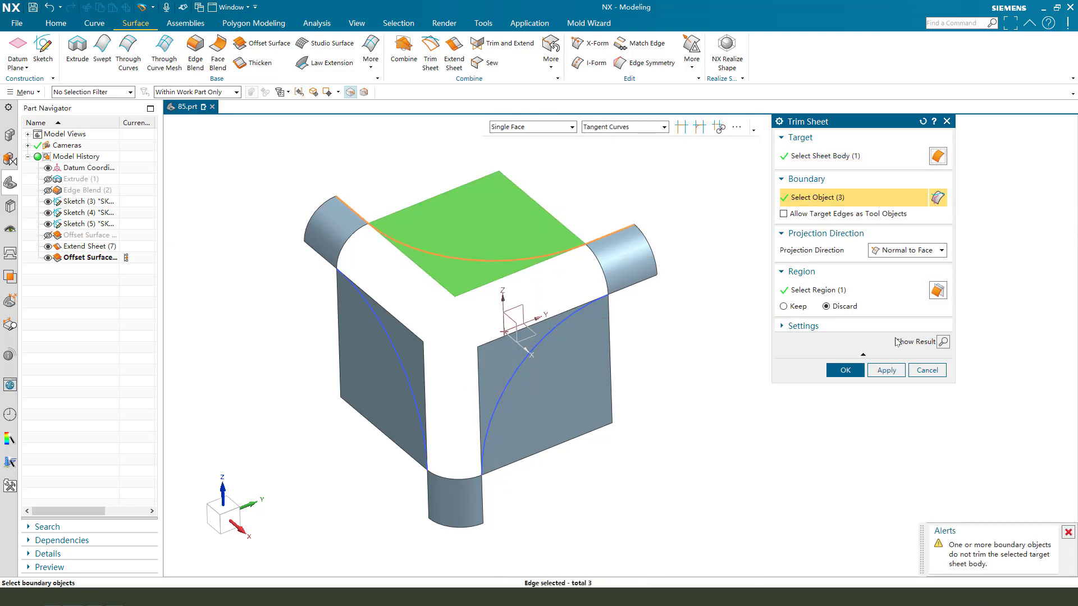
pyautogui.click(943, 342)
pyautogui.click(942, 342)
pyautogui.click(797, 308)
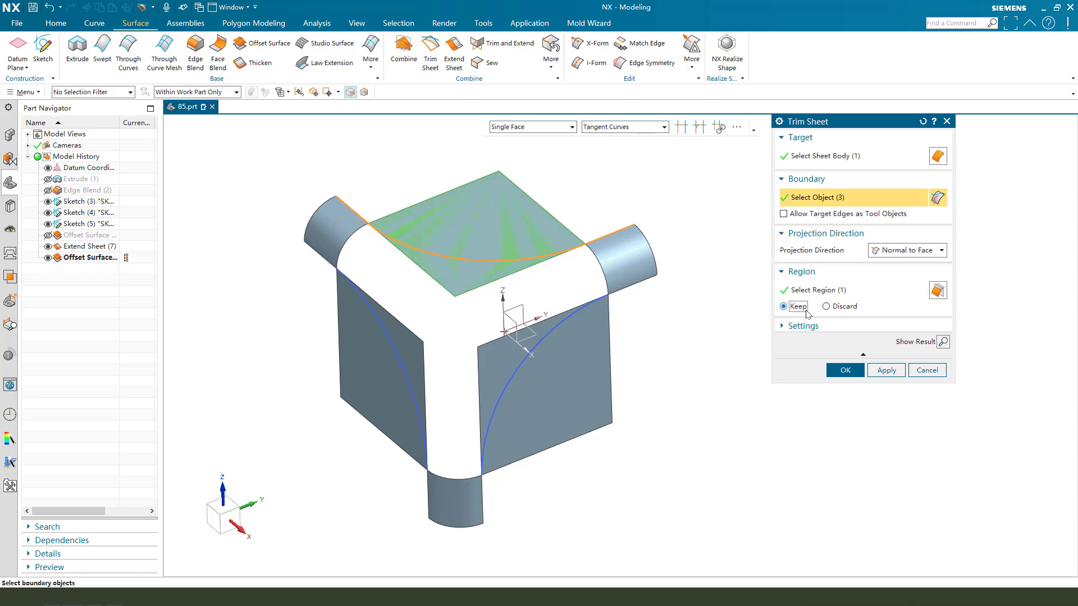
pyautogui.click(887, 370)
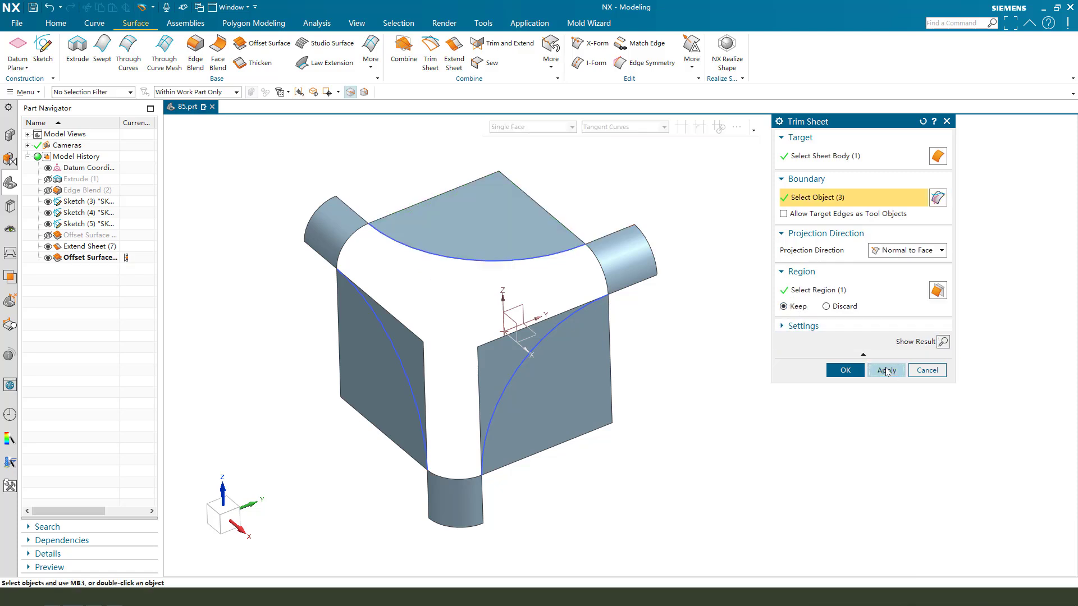
# Trim the right sheet back along its arc chain.
pyautogui.click(584, 362)
pyautogui.click(821, 198)
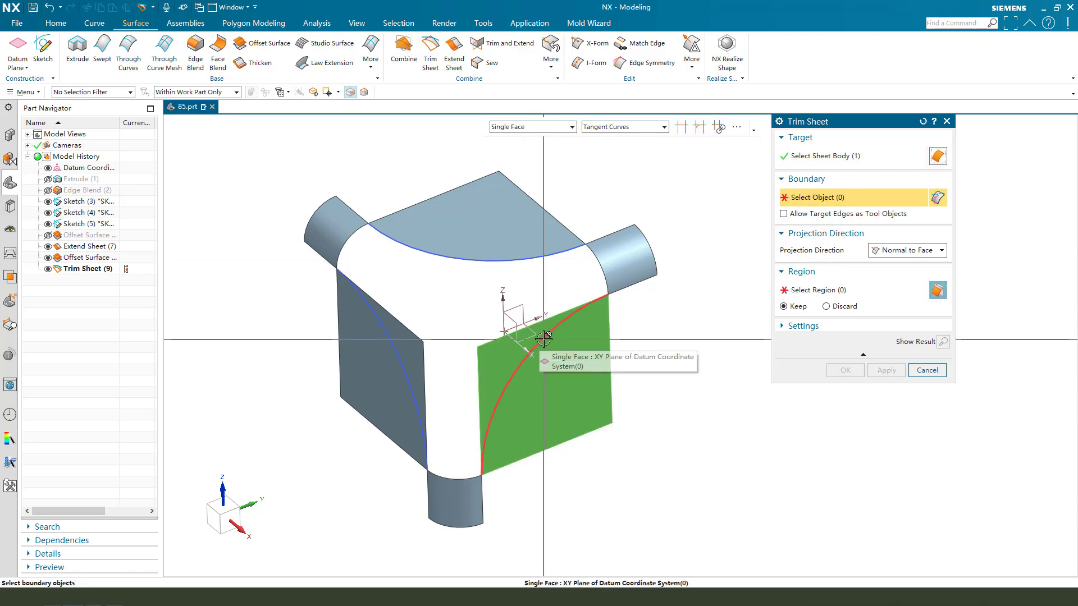
pyautogui.click(534, 351)
pyautogui.click(887, 370)
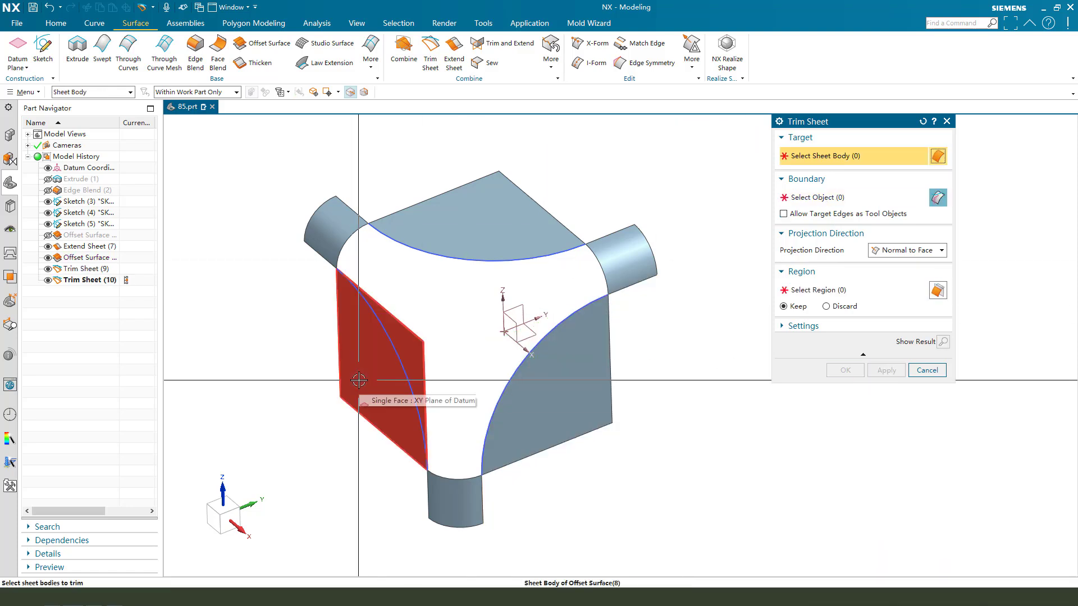
# Trim the left sheet back along its arc chain and finish the trims.
pyautogui.moveTo(365, 431); pyautogui.dragTo(392, 414, button='middle')
pyautogui.click(373, 344)
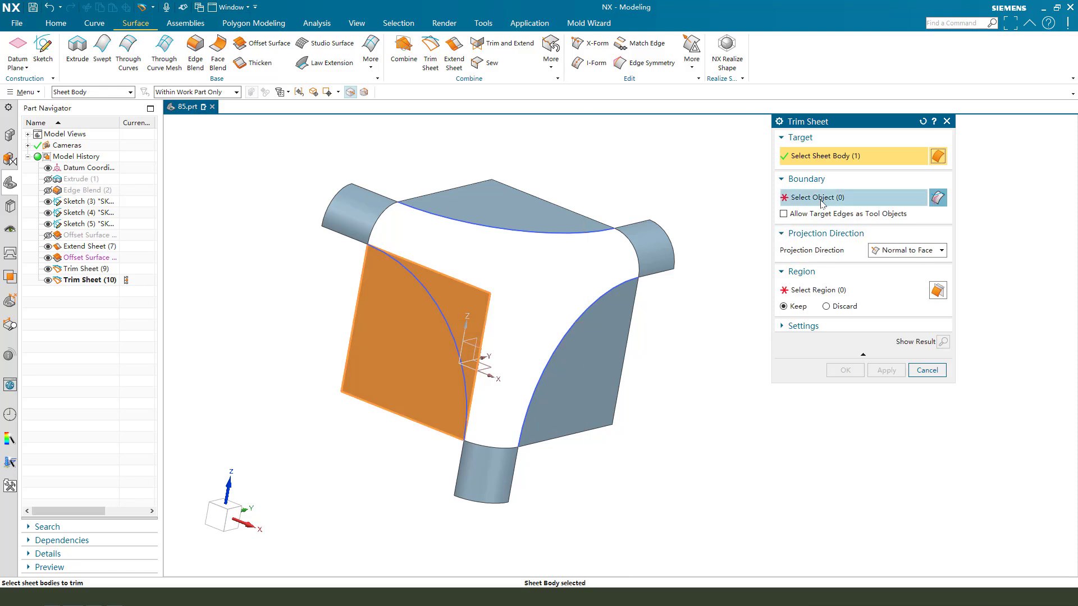
pyautogui.click(446, 295)
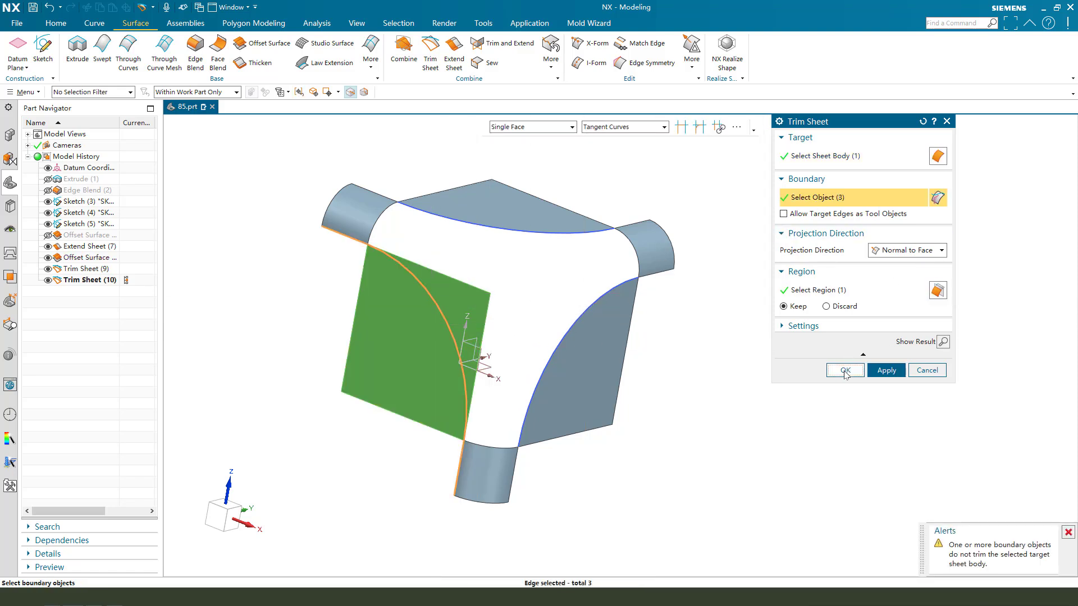
pyautogui.click(845, 371)
pyautogui.moveTo(635, 371); pyautogui.dragTo(621, 378, button='middle')
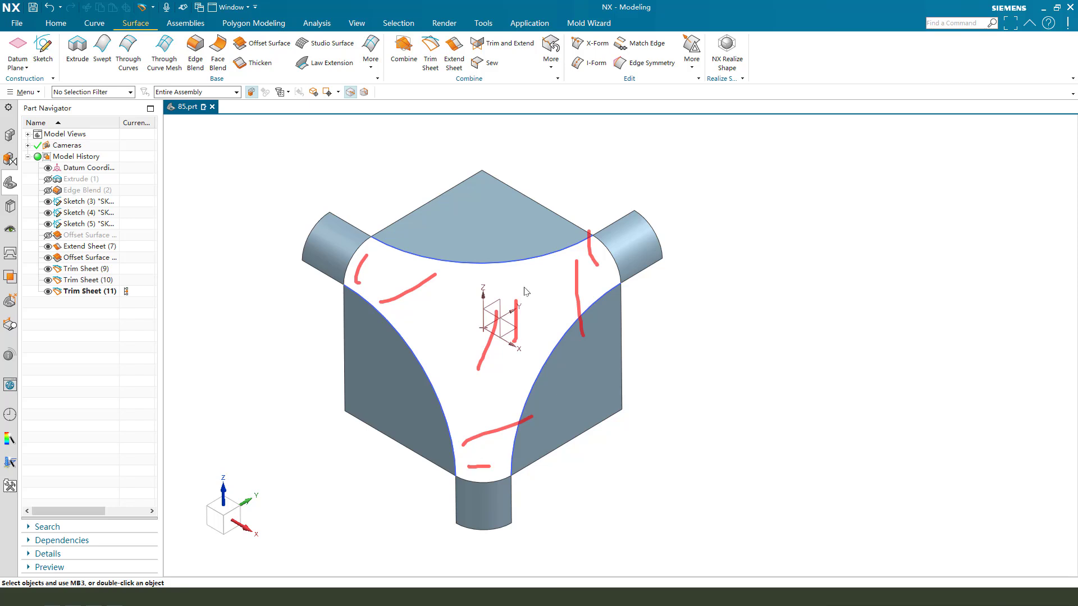
pyautogui.press('Escape')
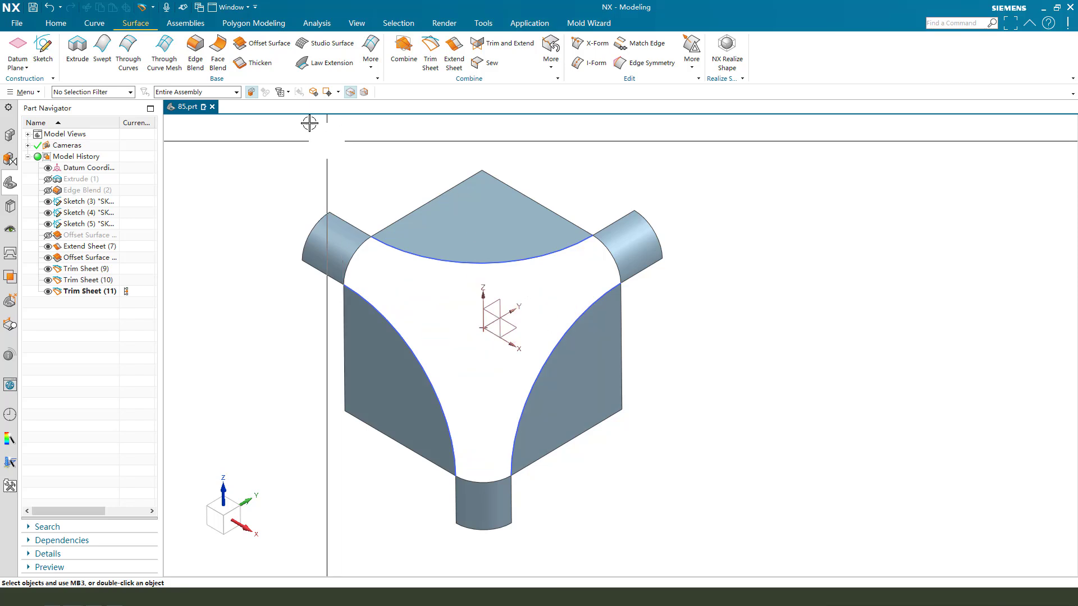
pyautogui.click(364, 69)
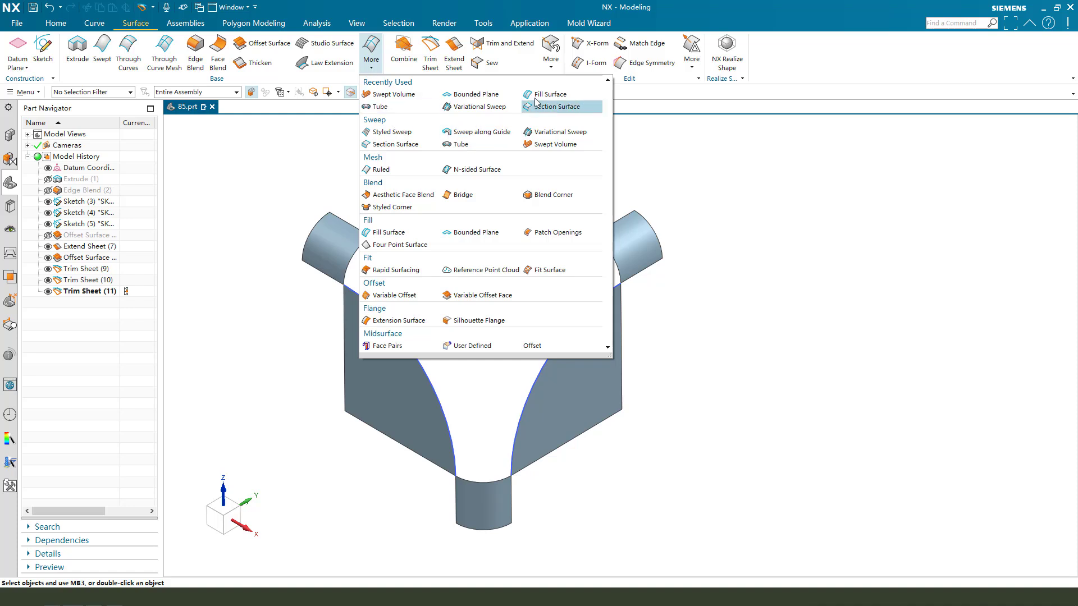
# Start a fill surface bounded by the six corner arcs, then cancel it.
pyautogui.click(538, 97)
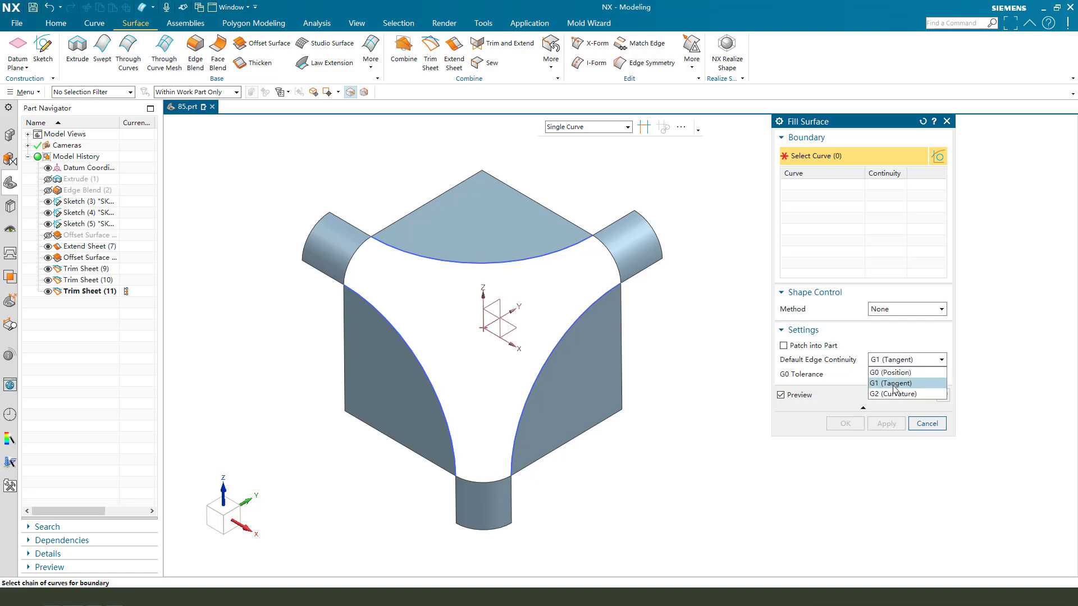
pyautogui.click(609, 255)
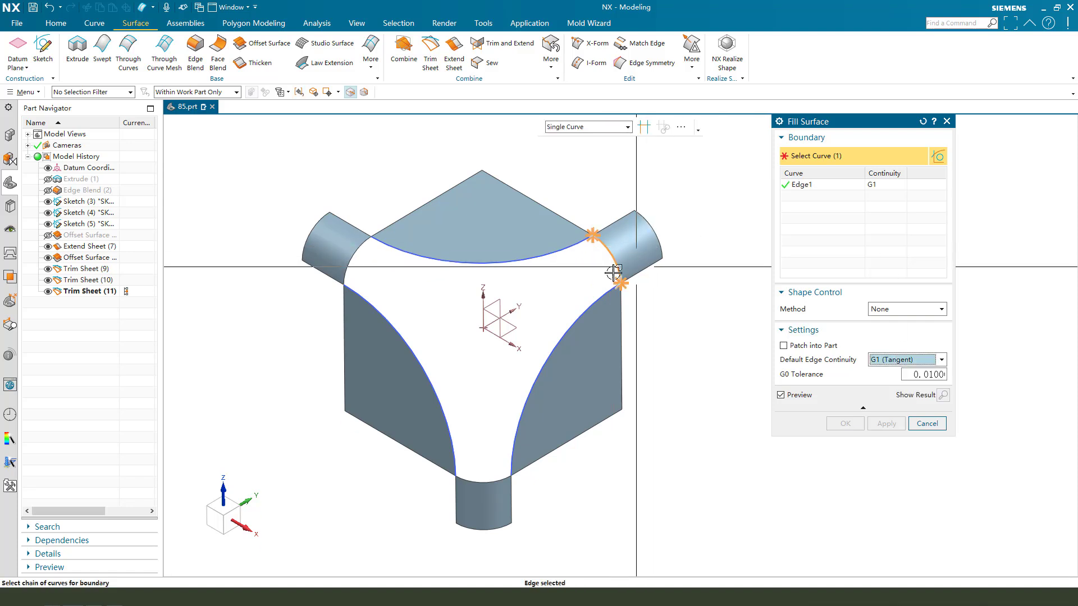
pyautogui.click(551, 252)
pyautogui.click(360, 264)
pyautogui.click(416, 393)
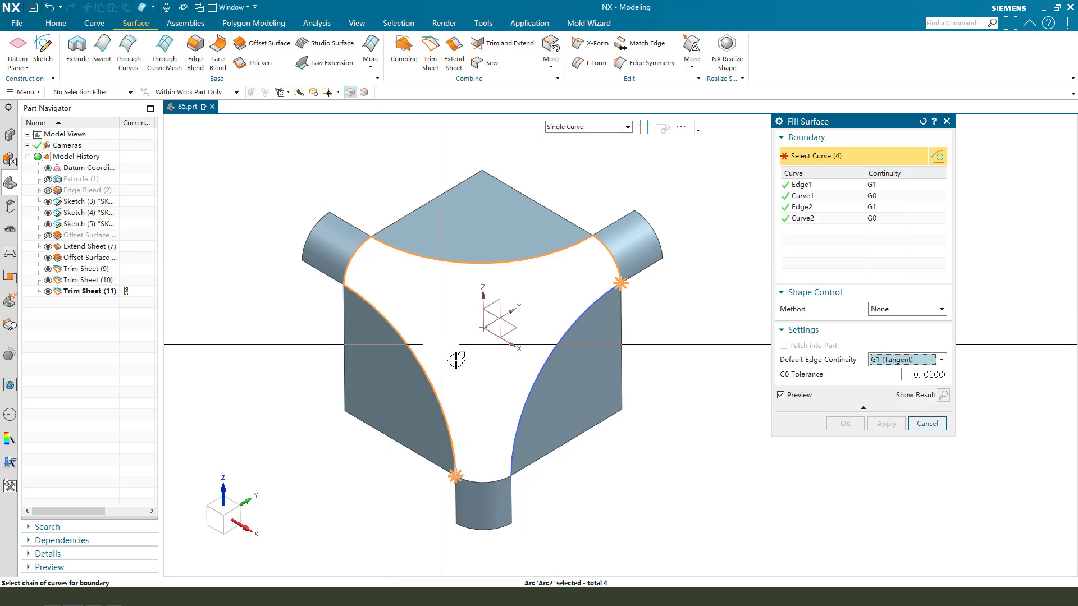
pyautogui.click(520, 412)
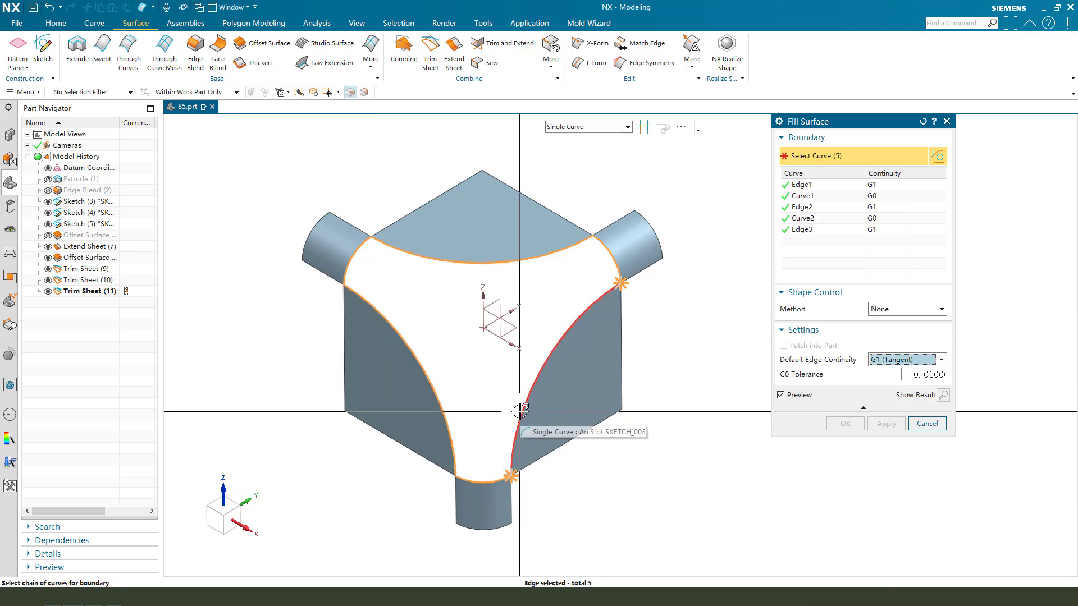
pyautogui.click(520, 412)
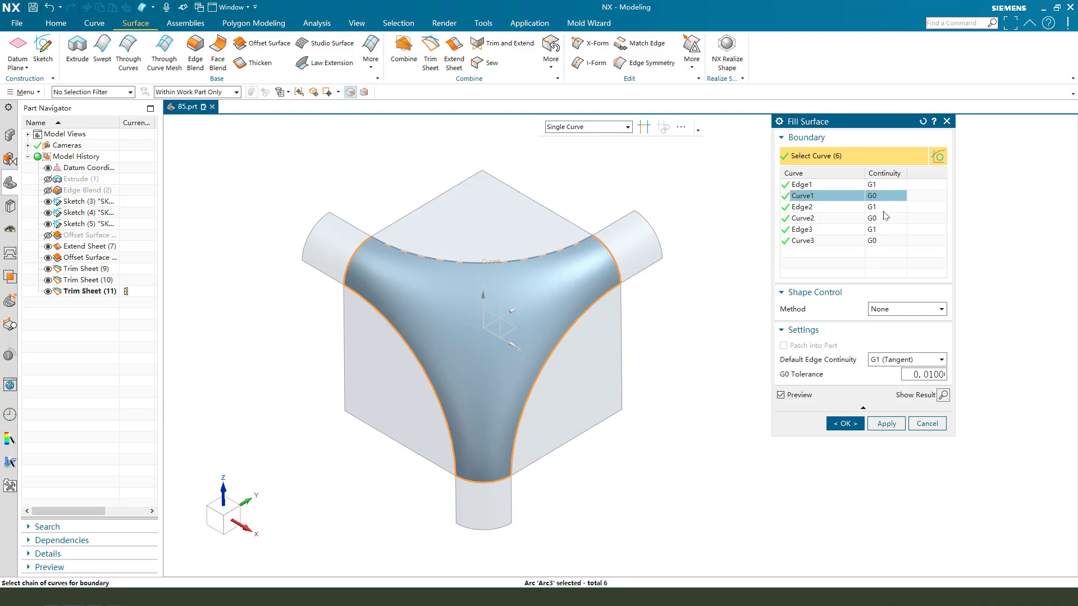
pyautogui.click(938, 422)
# Hide the three arc sketches.
pyautogui.hotkey('ctrl', 'b')
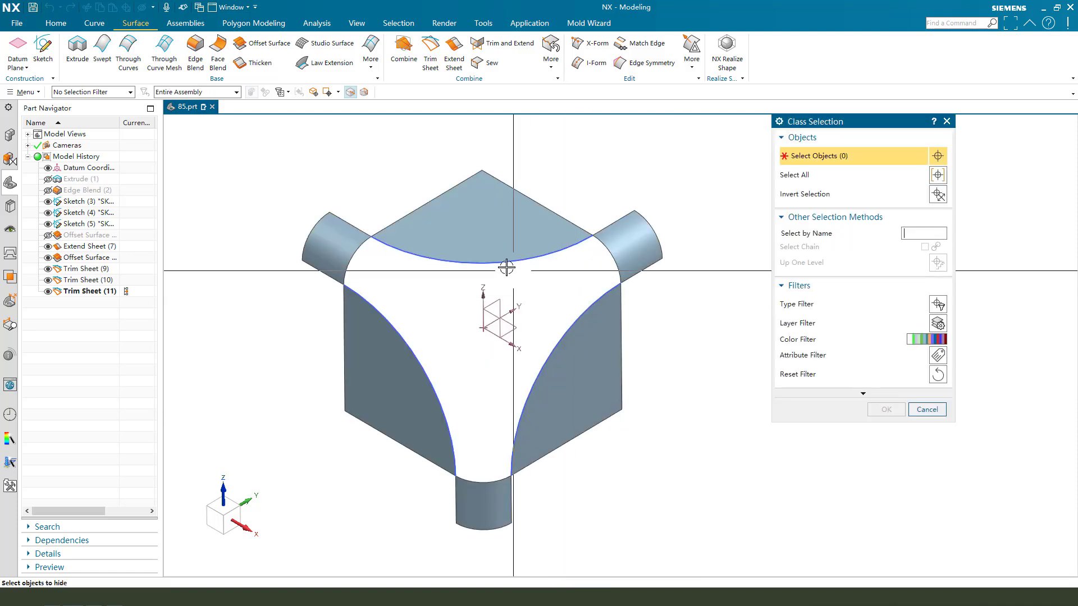
pyautogui.click(501, 263)
pyautogui.click(406, 344)
pyautogui.click(531, 388)
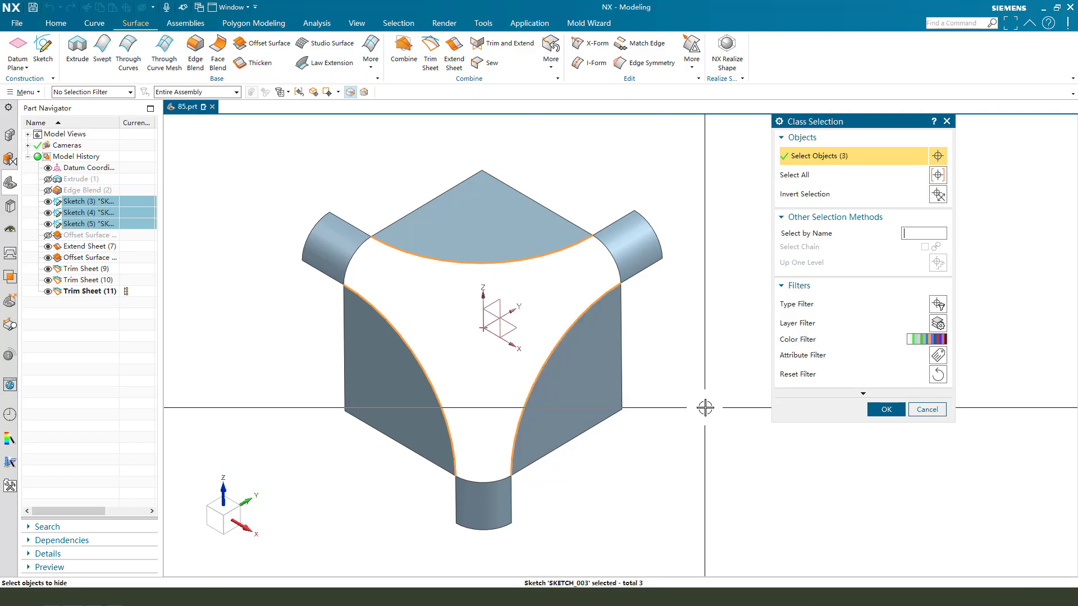
pyautogui.click(887, 410)
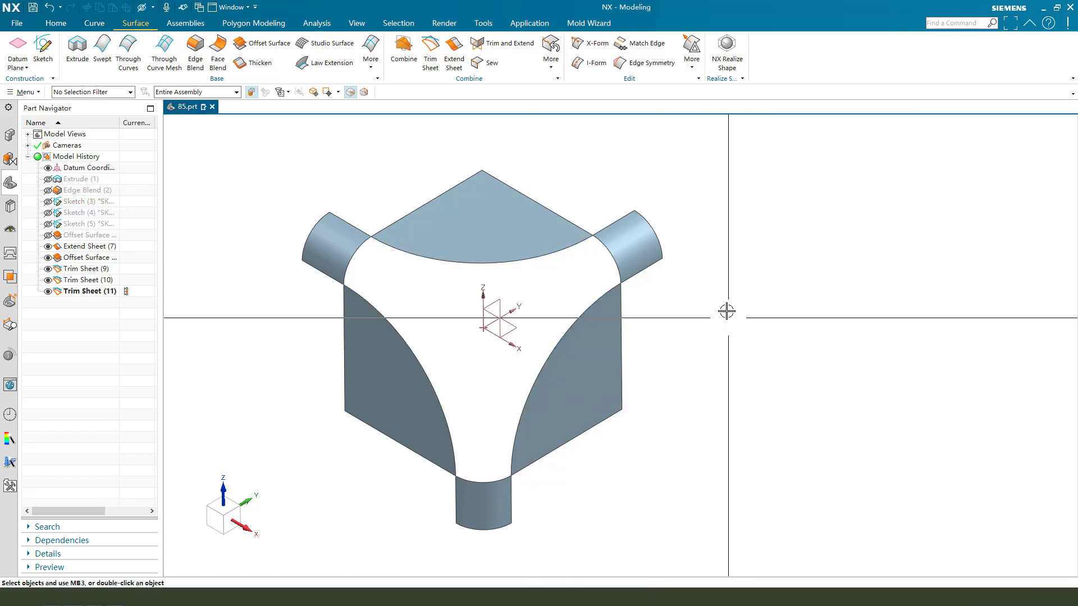
# Create a G1 fill surface bounded by the six edges of the corner opening.
pyautogui.click(371, 62)
pyautogui.click(526, 96)
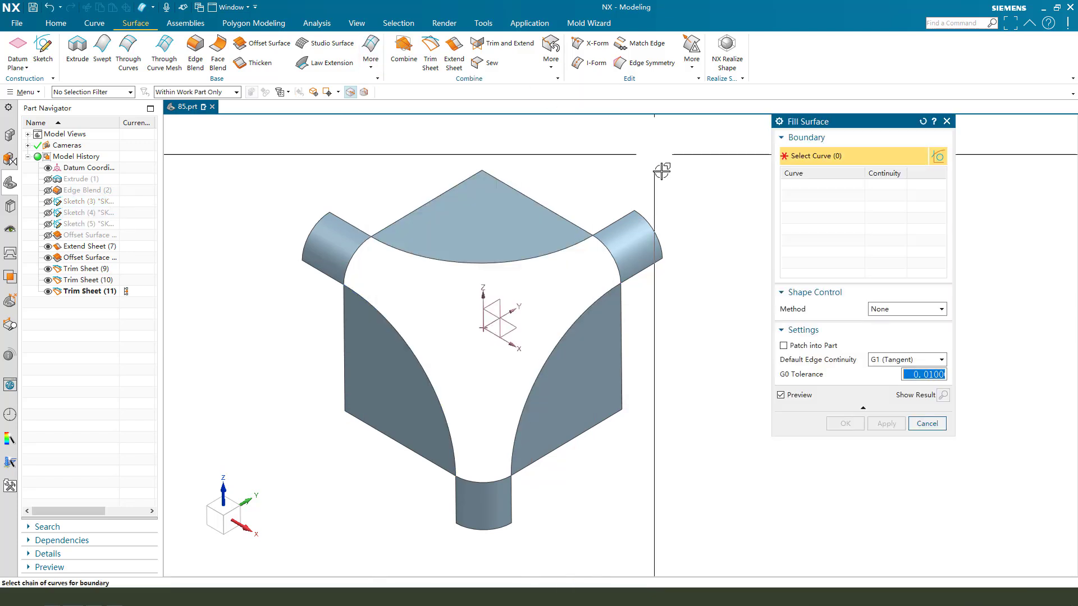
pyautogui.click(603, 254)
pyautogui.click(565, 252)
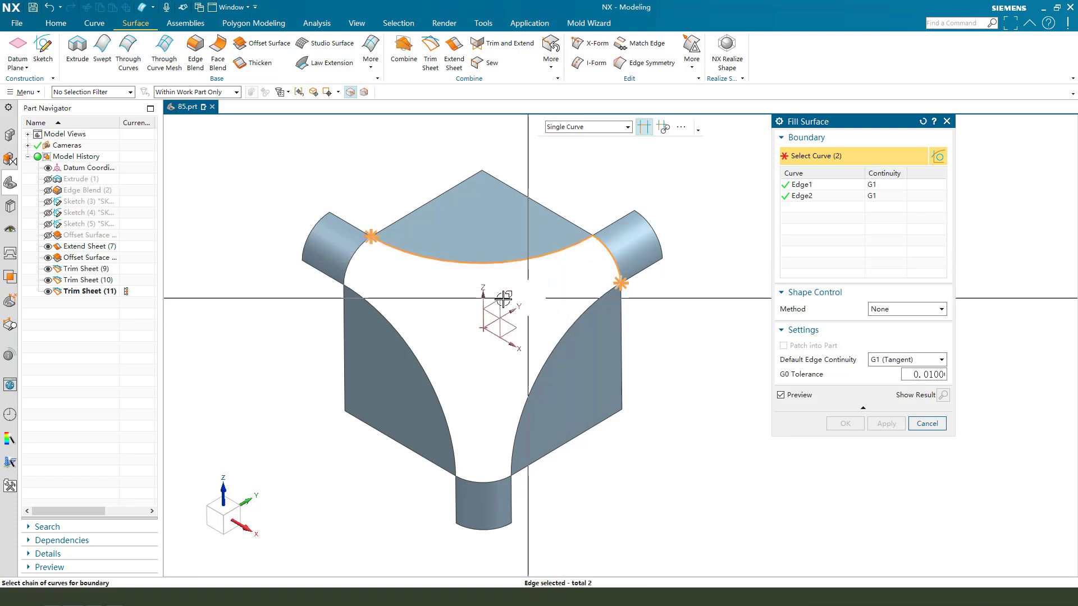
pyautogui.click(356, 262)
pyautogui.click(368, 294)
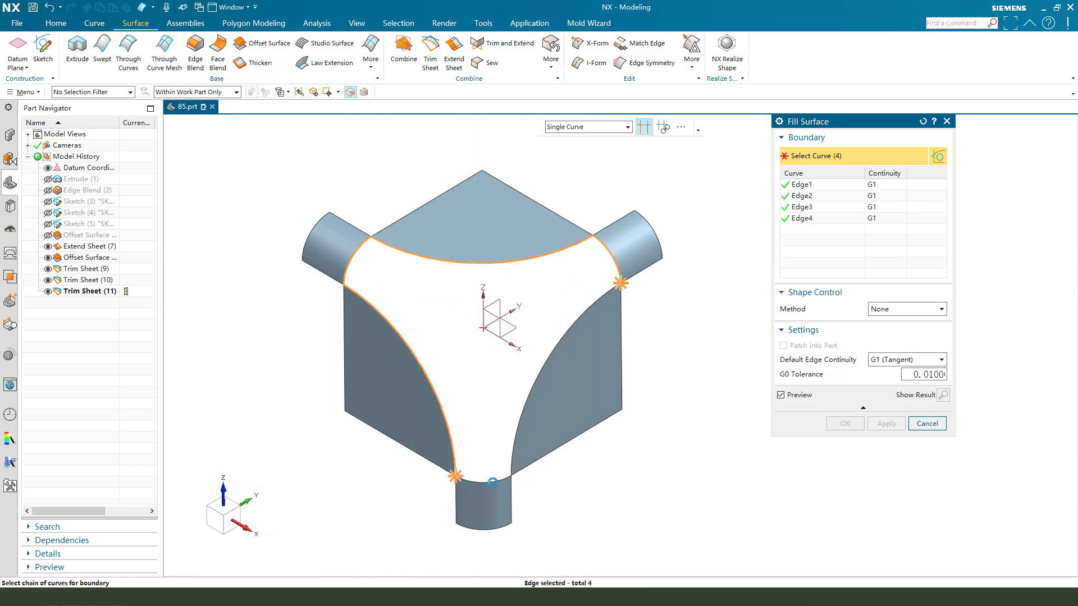
pyautogui.click(527, 422)
pyautogui.click(554, 418)
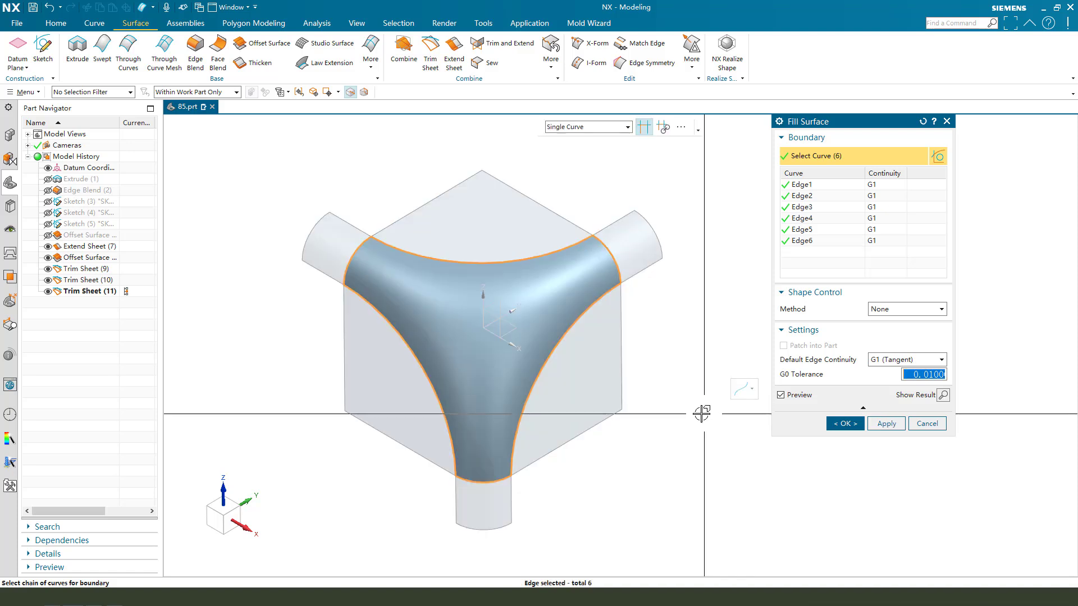
pyautogui.moveTo(726, 427); pyautogui.dragTo(645, 378, button='middle')
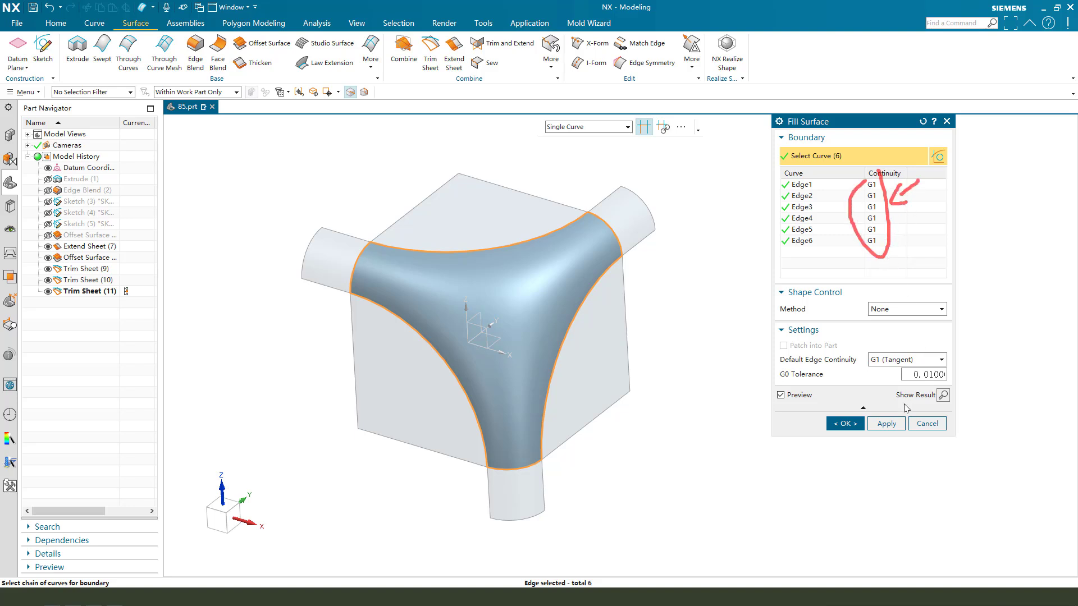
pyautogui.click(846, 424)
# Hide the three cylindrical tube sheets, leaving only the rounded corner patch.
pyautogui.hotkey('ctrl', 'b')
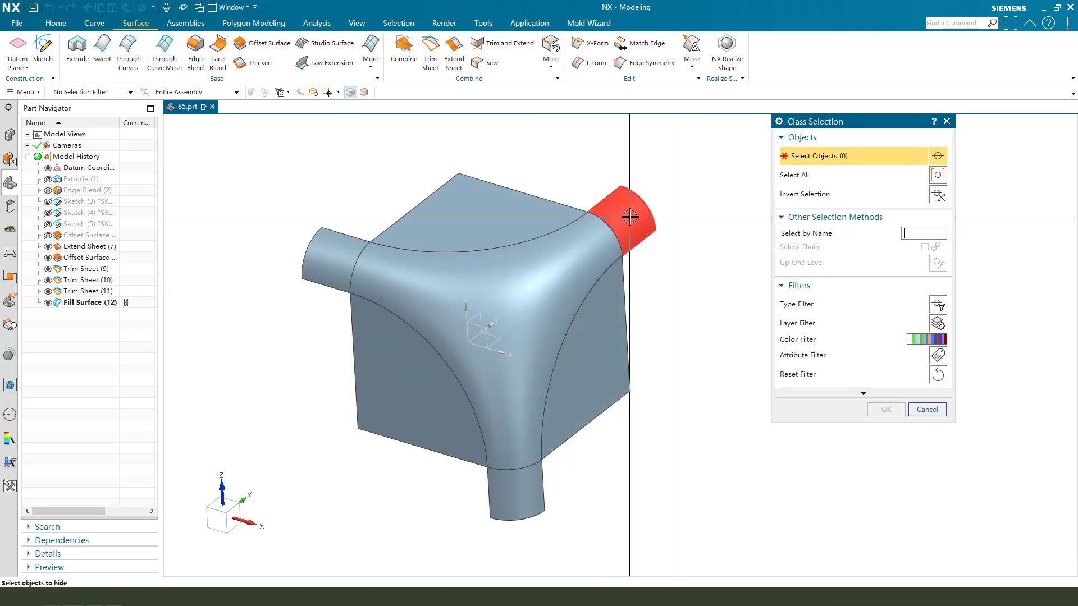
pyautogui.click(630, 216)
pyautogui.click(531, 483)
pyautogui.click(348, 255)
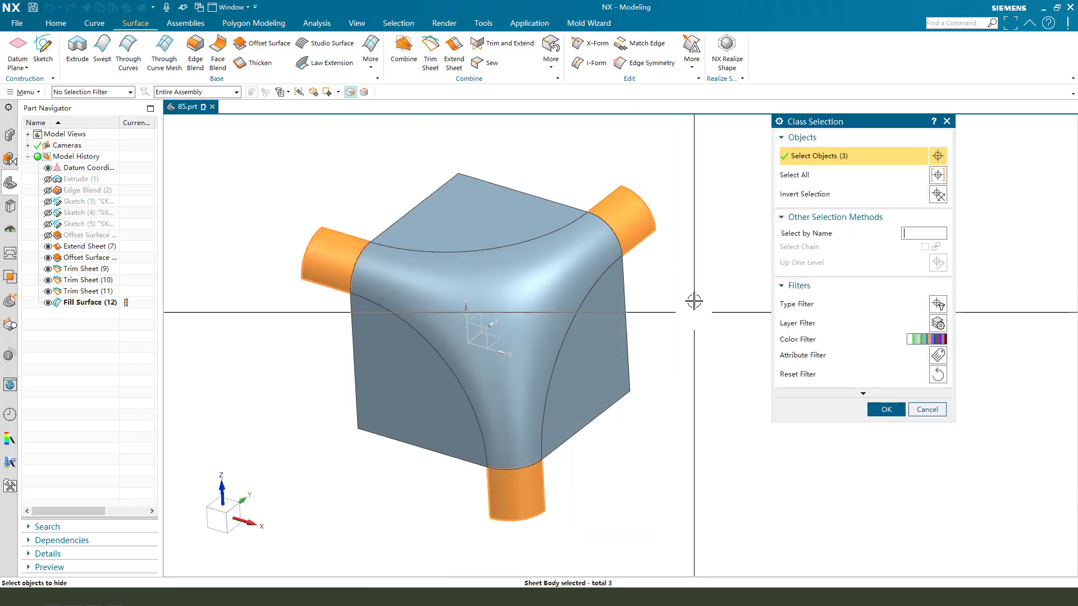
pyautogui.moveTo(677, 277); pyautogui.dragTo(619, 341, button='middle')
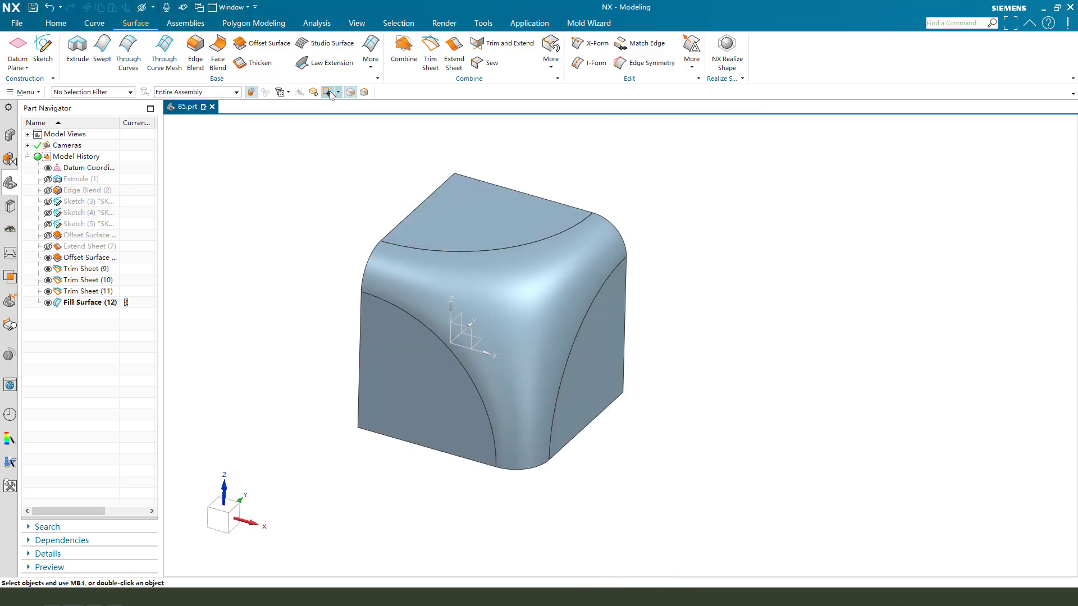
pyautogui.click(54, 24)
pyautogui.click(393, 53)
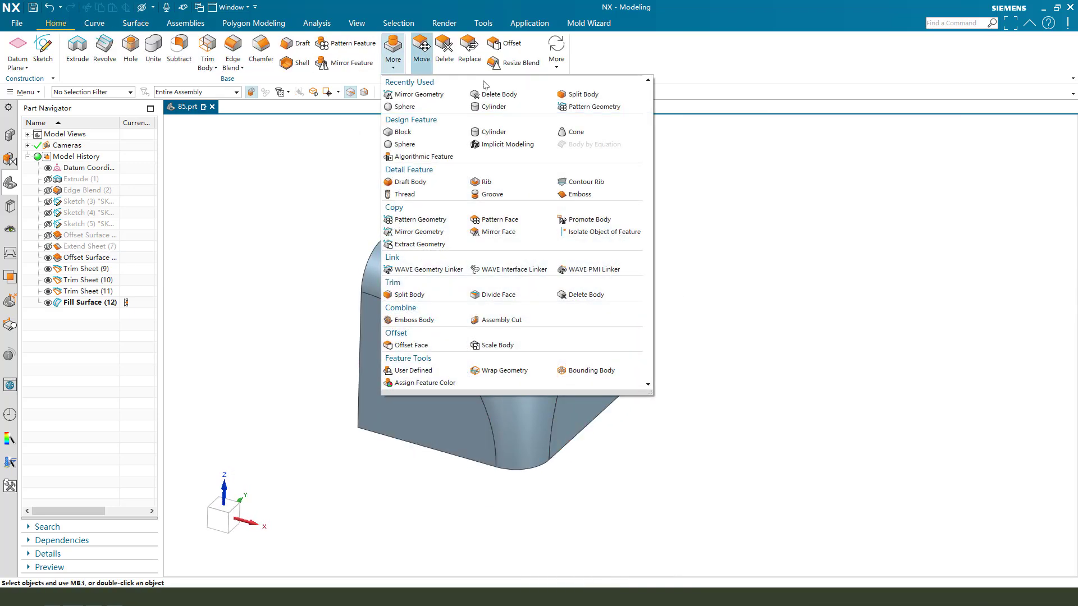
# Mirror the four corner-patch sheets about the datum YZ plane.
pyautogui.click(429, 95)
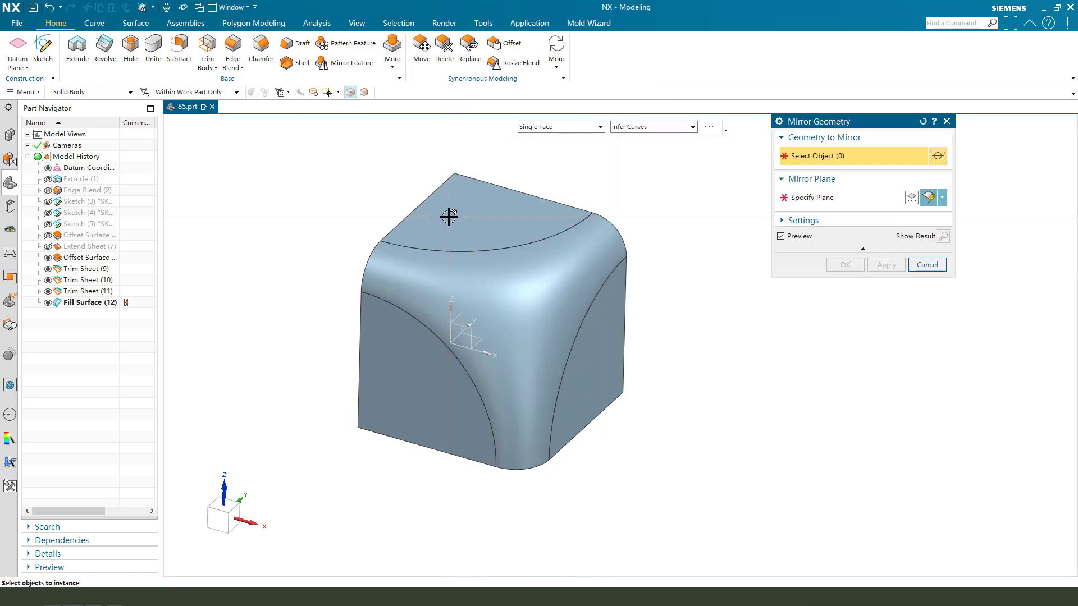
pyautogui.click(93, 91)
pyautogui.click(84, 106)
pyautogui.click(470, 232)
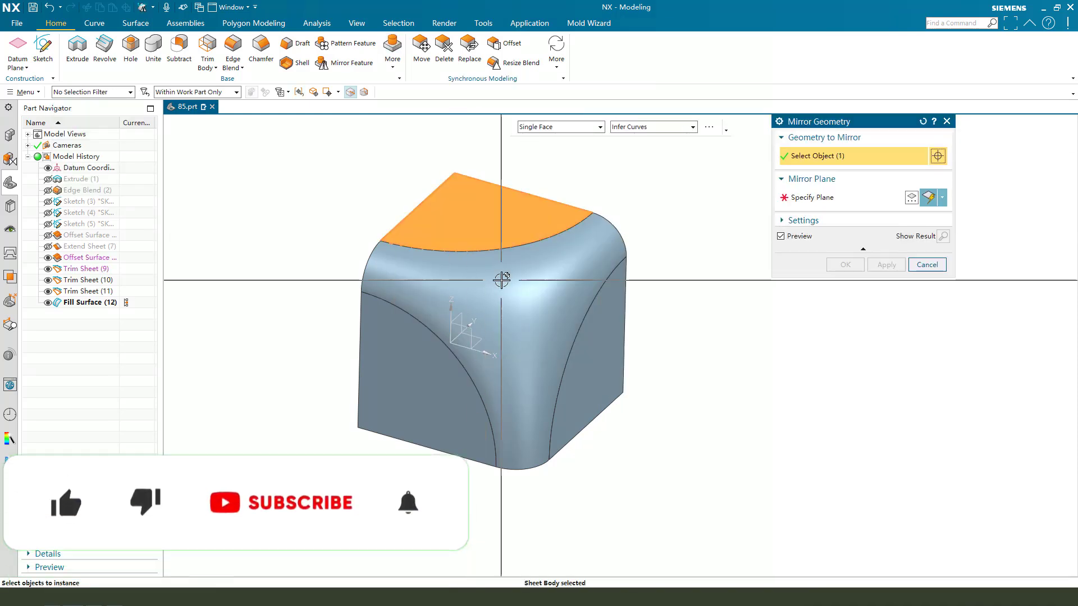
pyautogui.click(501, 280)
pyautogui.click(421, 362)
pyautogui.click(585, 351)
pyautogui.click(813, 197)
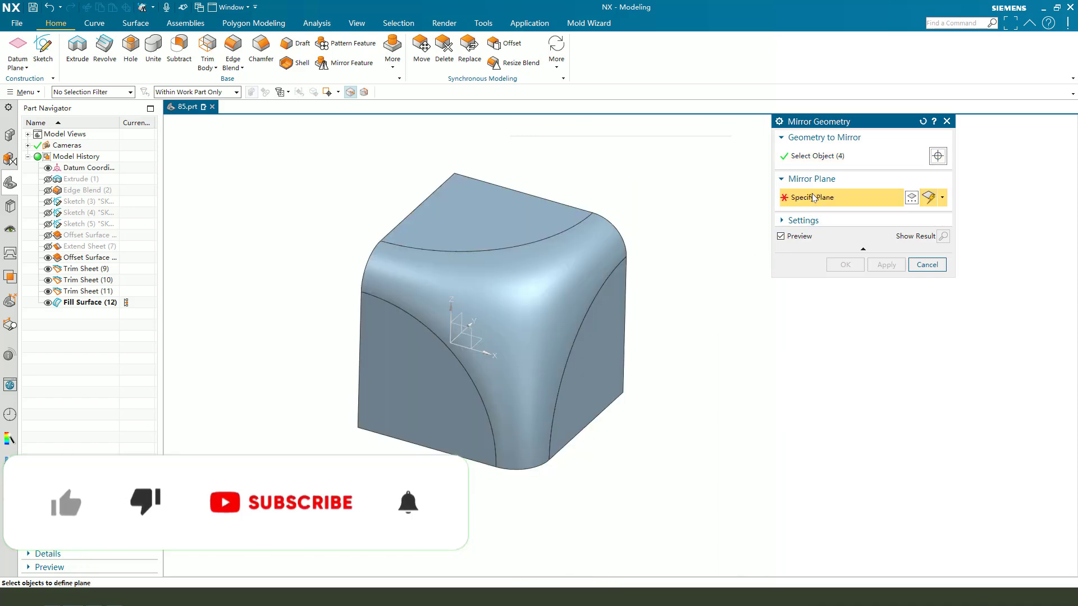
pyautogui.click(474, 327)
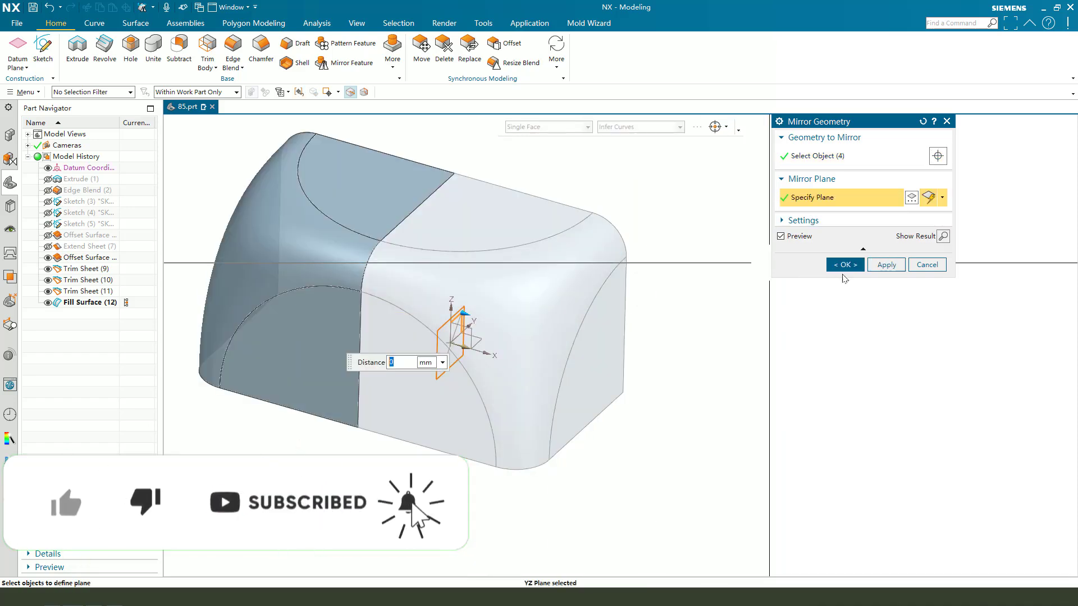
pyautogui.click(883, 265)
# Select all sheets of the two-corner patch, including the flat side faces.
pyautogui.scroll(-2, 360, 252)
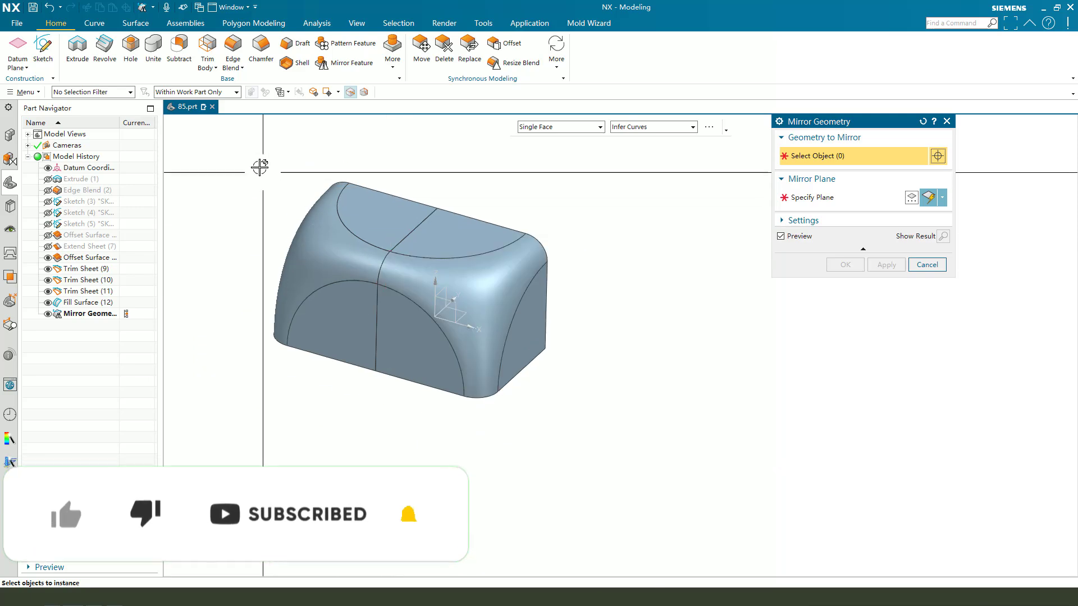
pyautogui.click(364, 198)
pyautogui.click(326, 279)
pyautogui.click(341, 306)
pyautogui.click(436, 246)
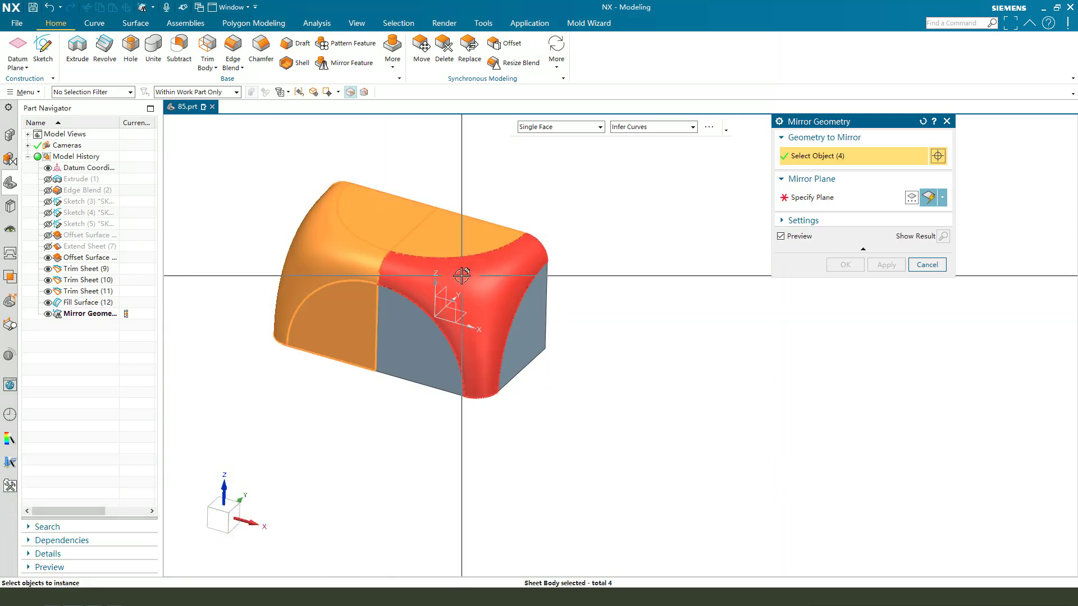
pyautogui.click(462, 275)
pyautogui.click(529, 313)
pyautogui.click(382, 337)
pyautogui.moveTo(378, 337); pyautogui.dragTo(304, 253, button='middle')
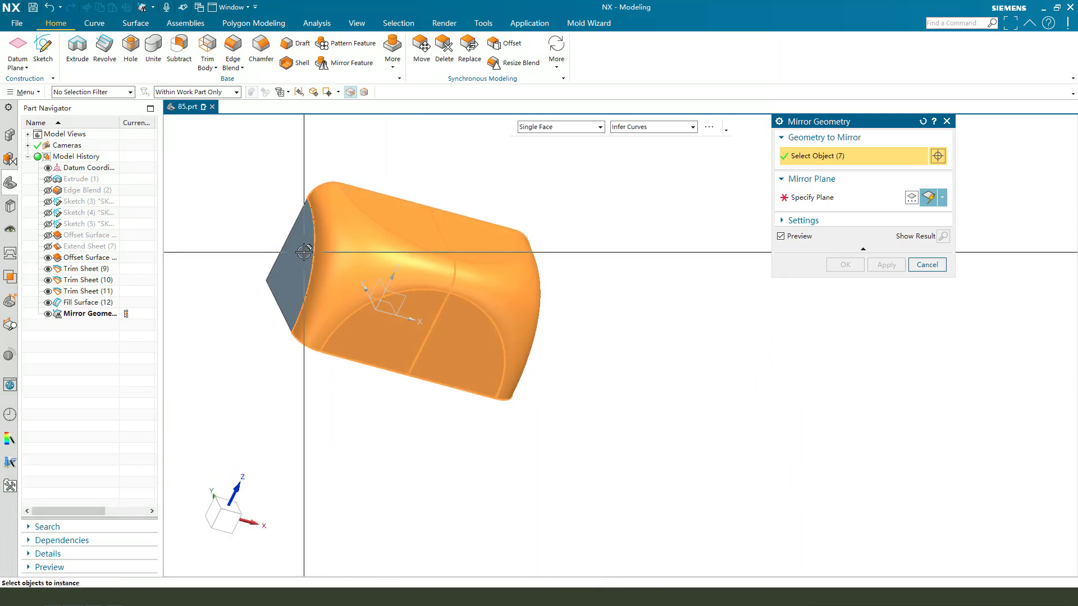
pyautogui.click(304, 253)
# Mirror the selected two-corner patch about the datum XZ plane.
pyautogui.moveTo(565, 309); pyautogui.dragTo(472, 347, button='middle')
pyautogui.click(804, 201)
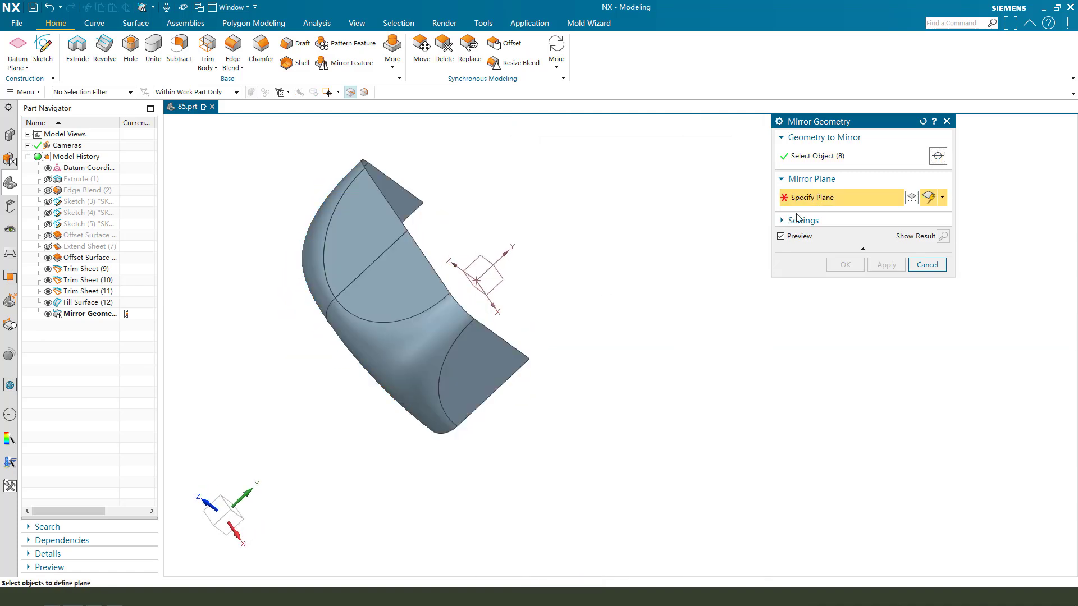
pyautogui.click(548, 288)
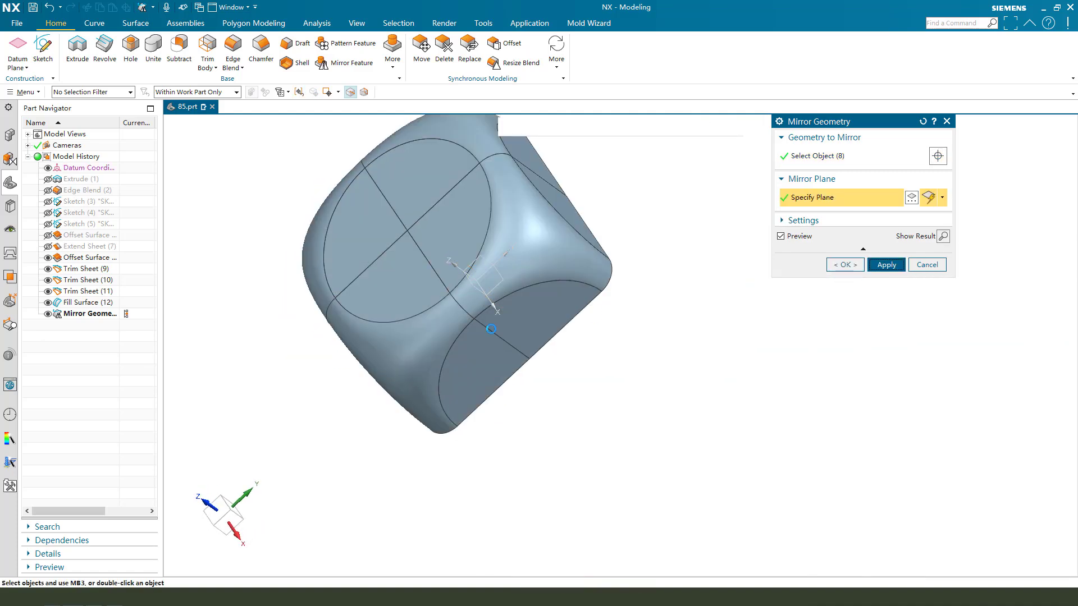
pyautogui.middleClick(492, 329)
pyautogui.scroll(-2, 440, 346)
pyautogui.moveTo(441, 346); pyautogui.dragTo(447, 281, button='middle')
pyautogui.press('Escape')
# Mirror all 16 faces of the top half, box-selected with the Face filter, about the datum XY plane.
pyautogui.click(393, 66)
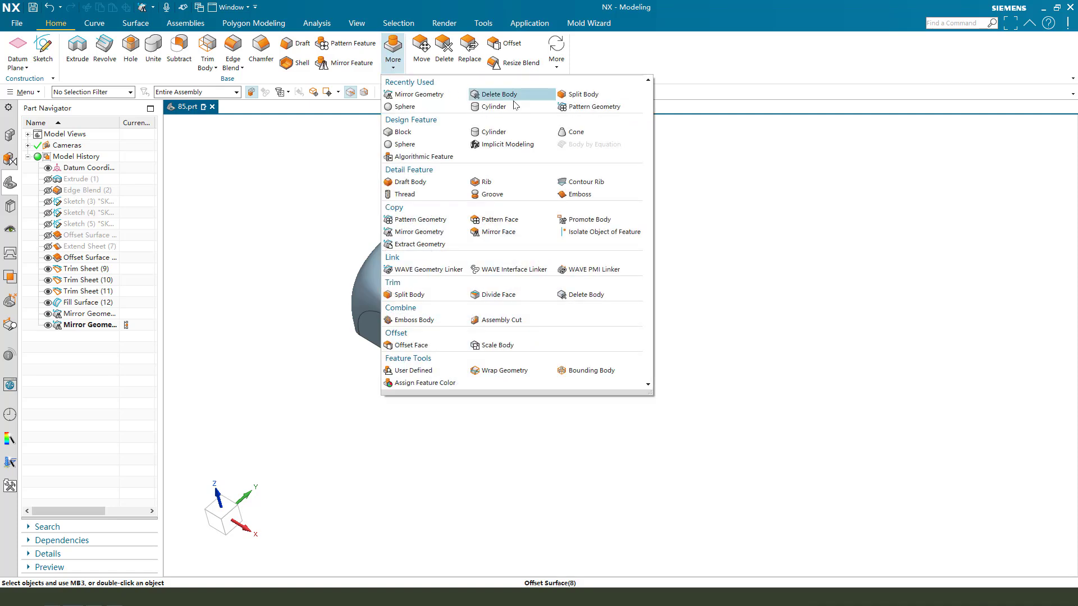
pyautogui.click(425, 95)
pyautogui.click(101, 92)
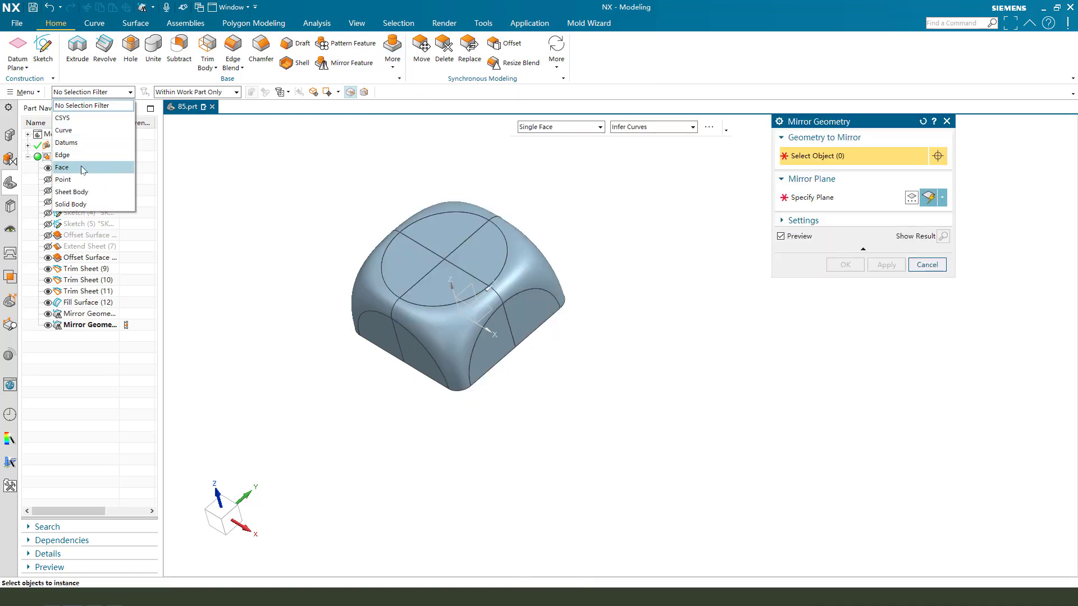
pyautogui.click(84, 170)
pyautogui.moveTo(306, 170); pyautogui.dragTo(642, 411)
pyautogui.click(820, 204)
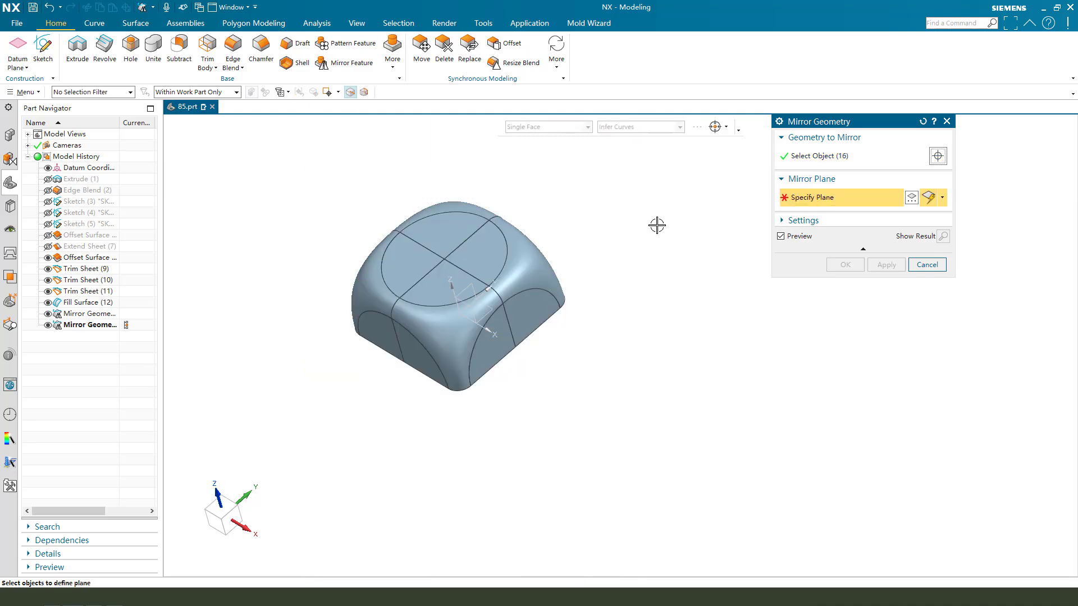
pyautogui.click(488, 313)
pyautogui.middleClick(678, 392)
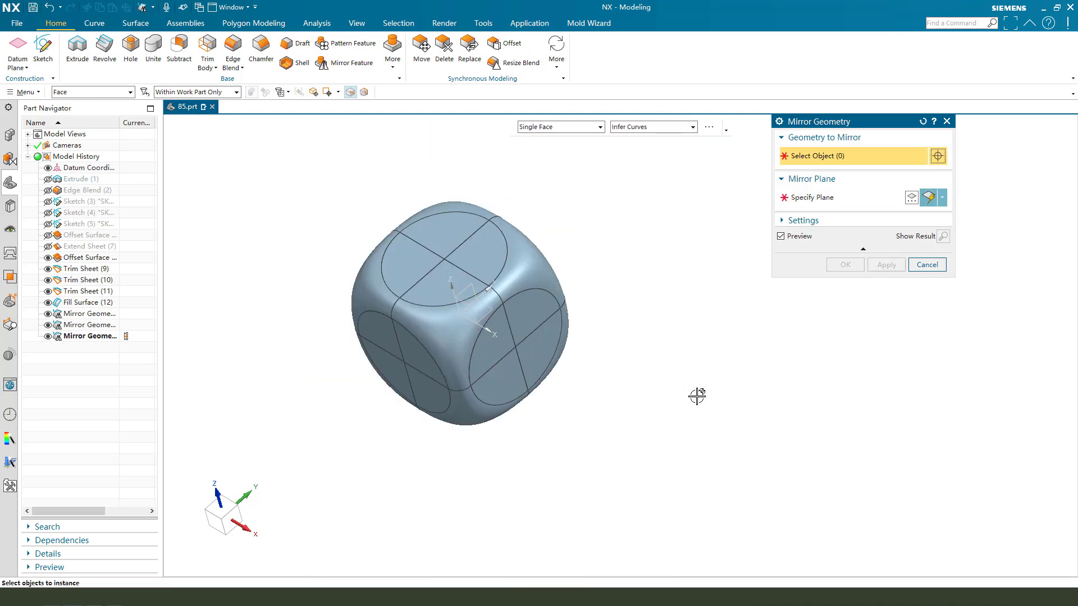
pyautogui.click(927, 264)
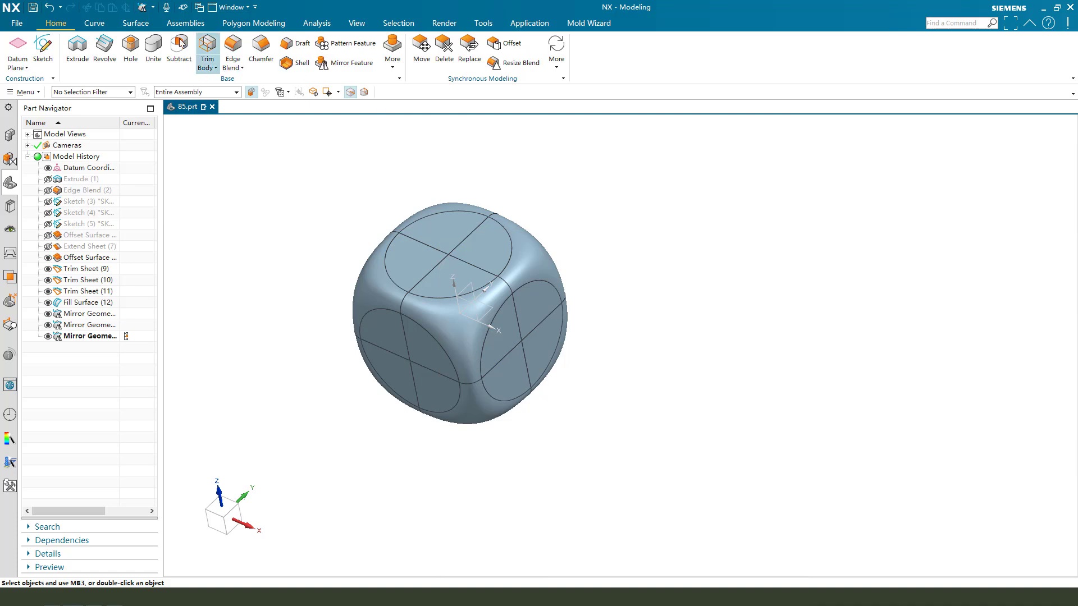
# Sew the top circular sheet with all remaining dice sheets into one body.
pyautogui.doubleClick(144, 26)
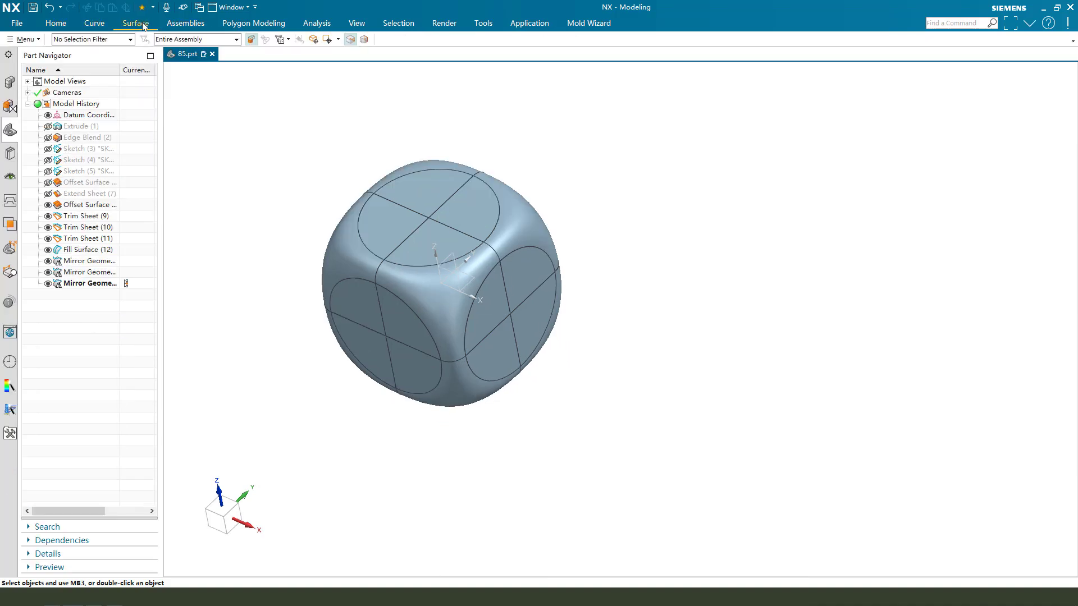
pyautogui.click(133, 27)
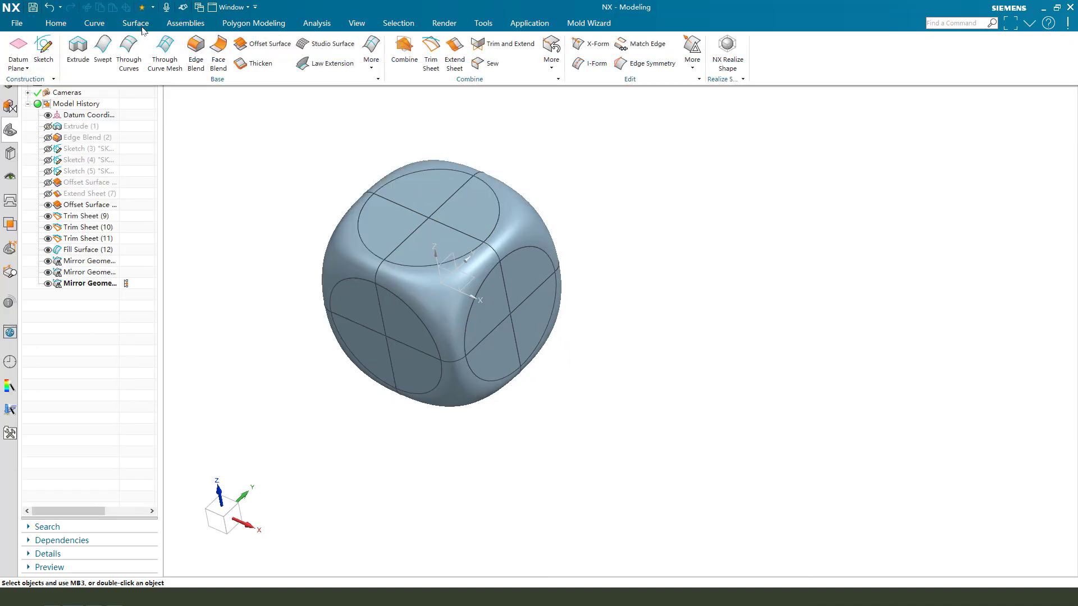
pyautogui.click(490, 66)
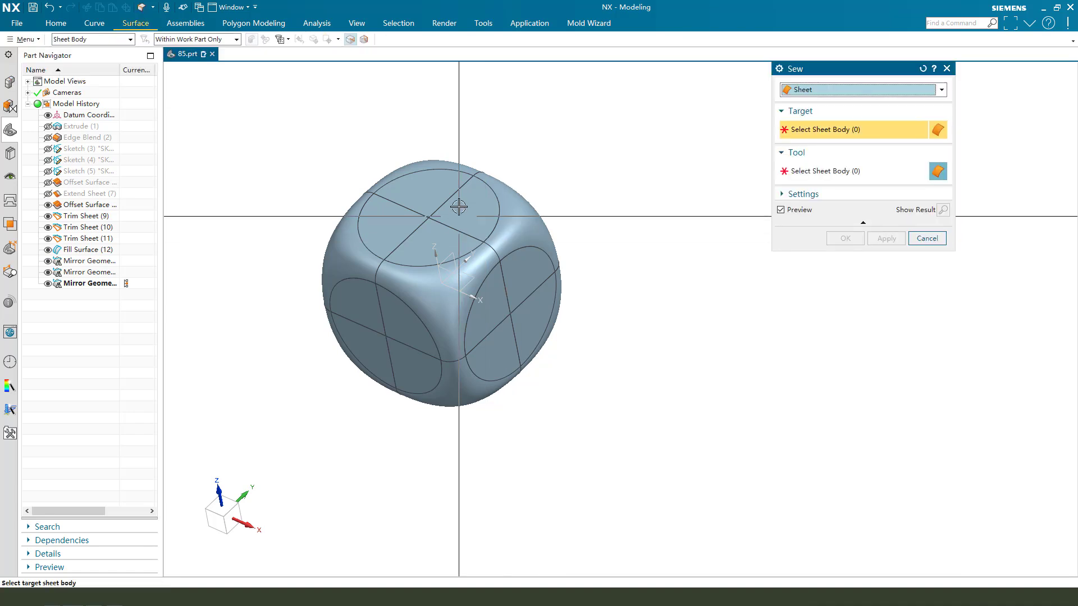
pyautogui.click(478, 206)
pyautogui.moveTo(257, 108); pyautogui.dragTo(624, 455)
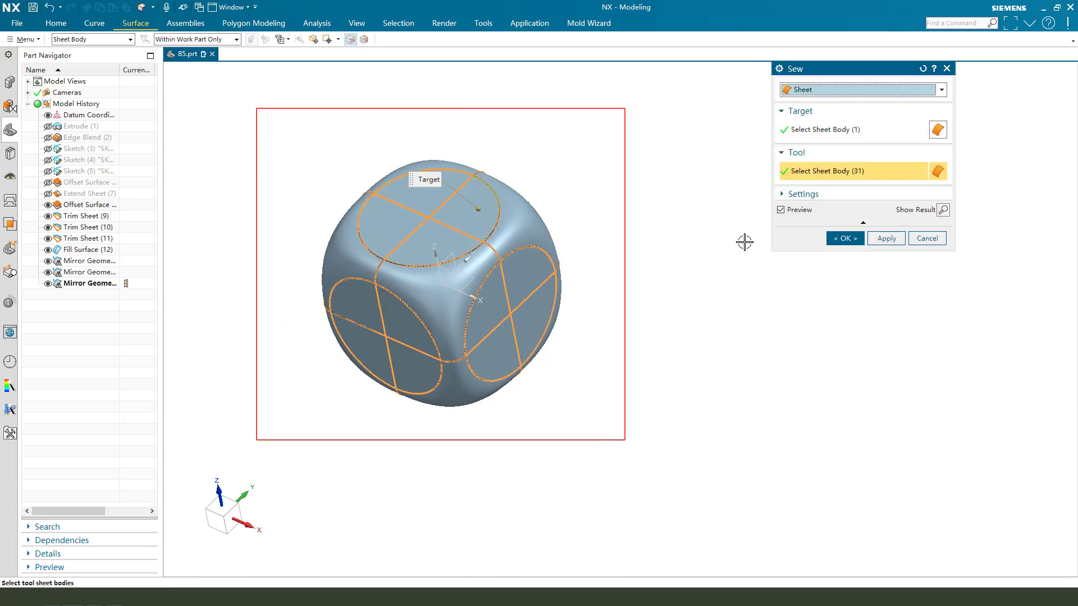
pyautogui.click(845, 238)
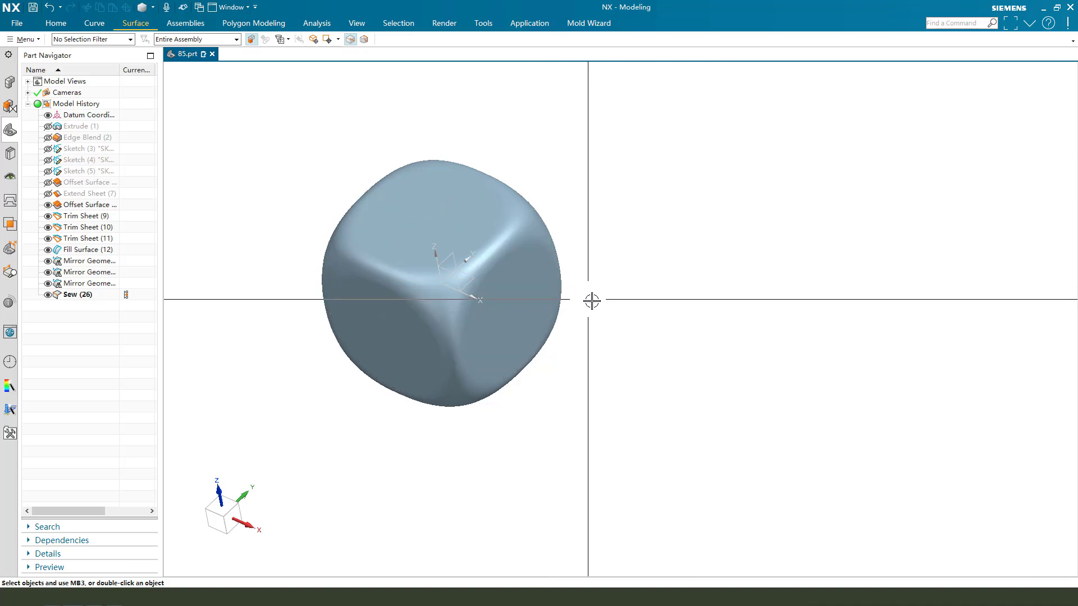
# Hide the datum coordinate system and orbit and zoom around the sewn dice.
pyautogui.moveTo(590, 301); pyautogui.dragTo(457, 276, button='middle')
pyautogui.click(457, 277)
pyautogui.hotkey('ctrl', 'b')
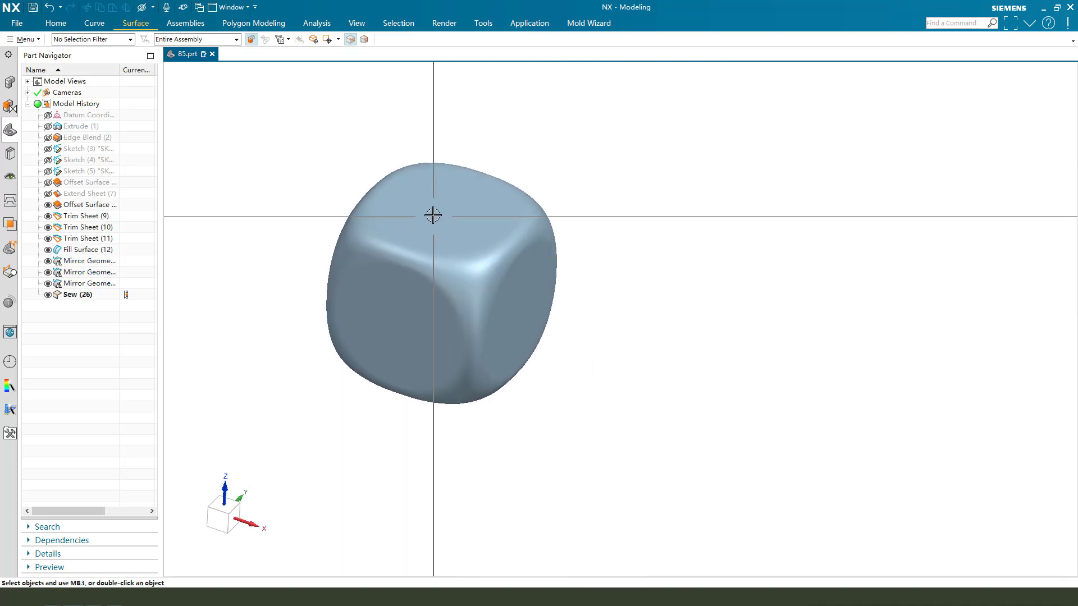
pyautogui.moveTo(433, 213); pyautogui.dragTo(500, 309, button='middle')
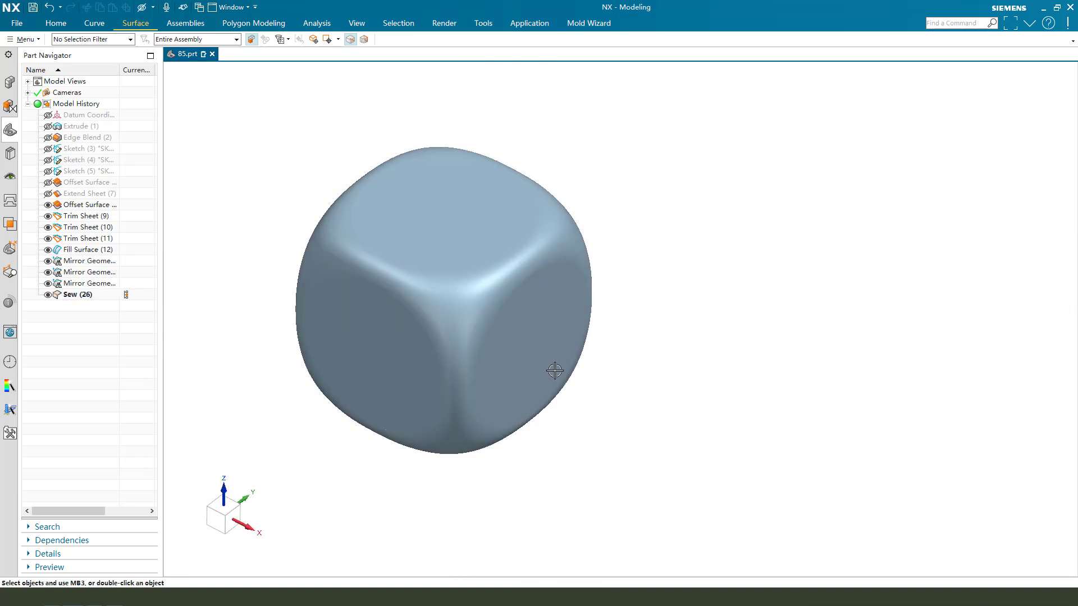
pyautogui.scroll(-1, 555, 370)
pyautogui.scroll(1, 405, 253)
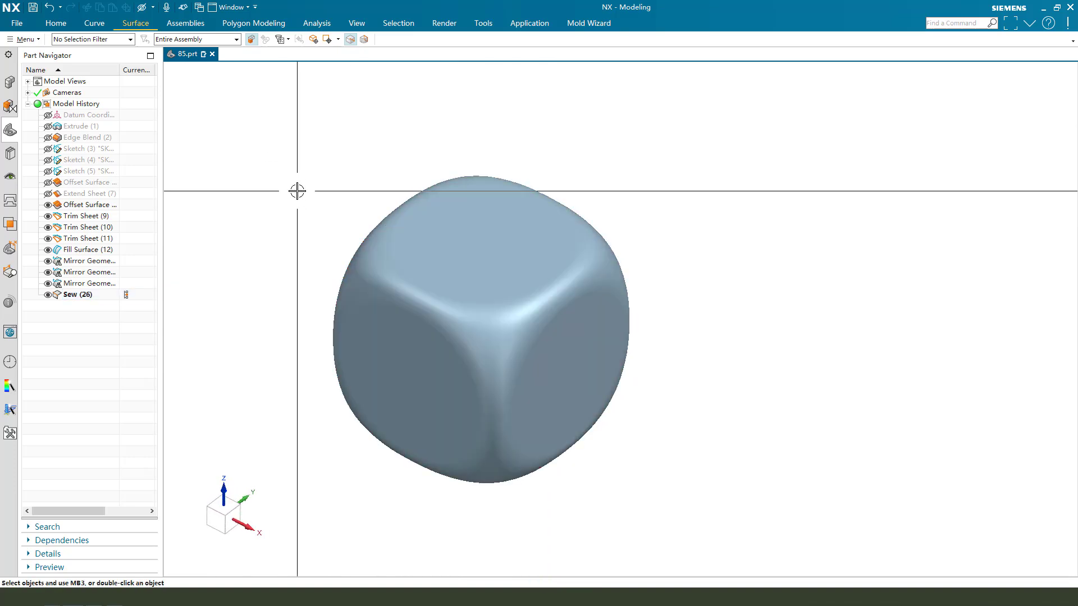